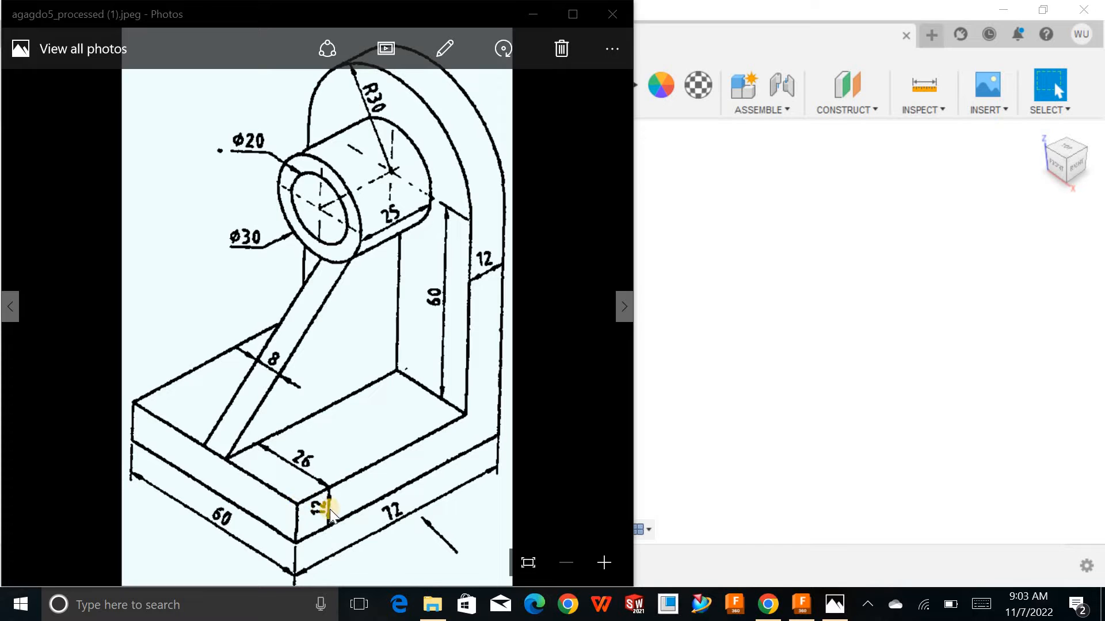
Switch to Fusion 360 and sketch a 72 mm wide, 60 mm high rectangle from the origin on the front plane.
left_click(812, 607)
left_click(130, 93)
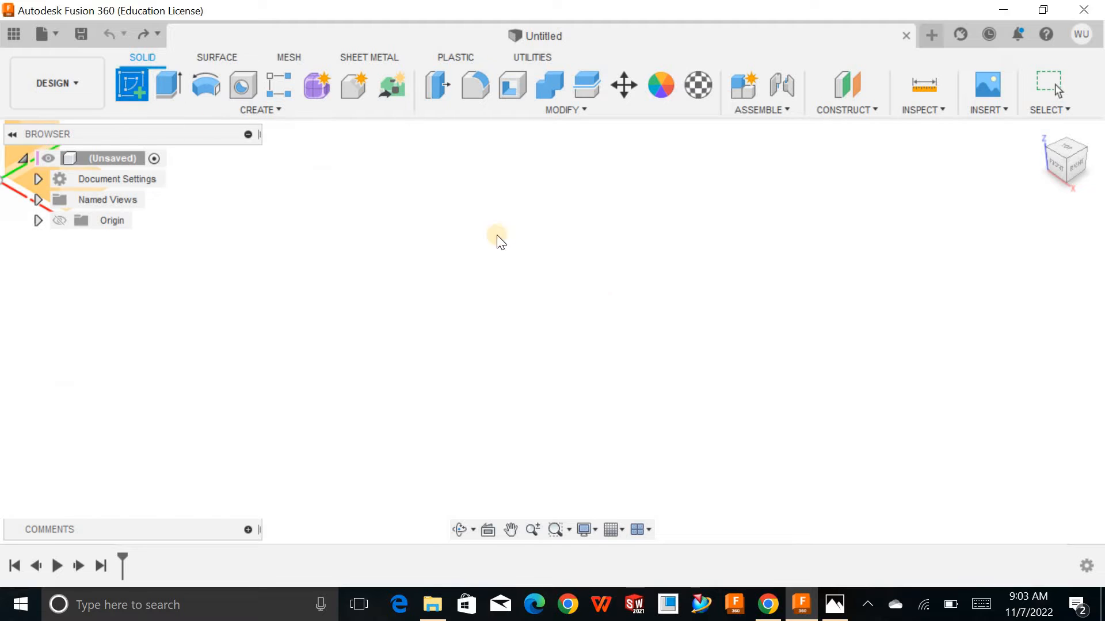
left_click(509, 341)
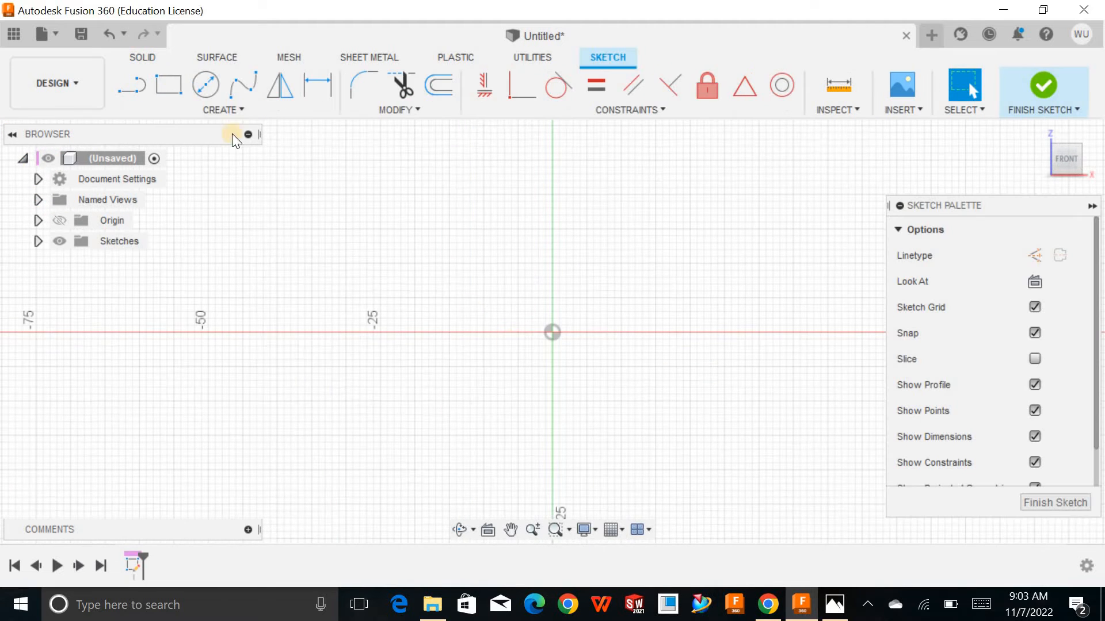
left_click(168, 86)
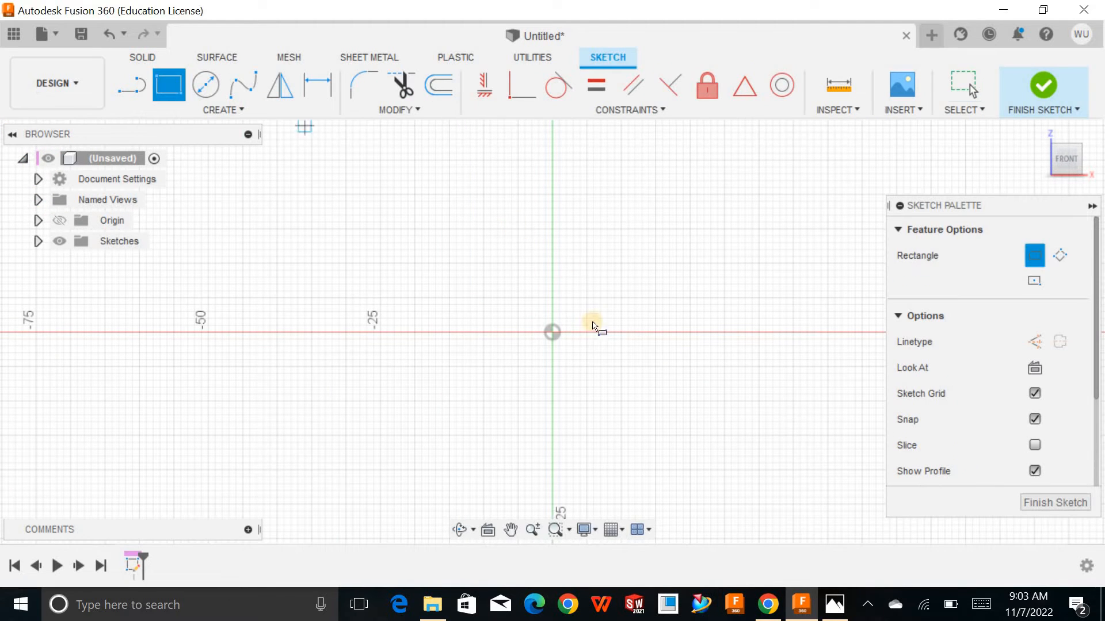
left_click(556, 332)
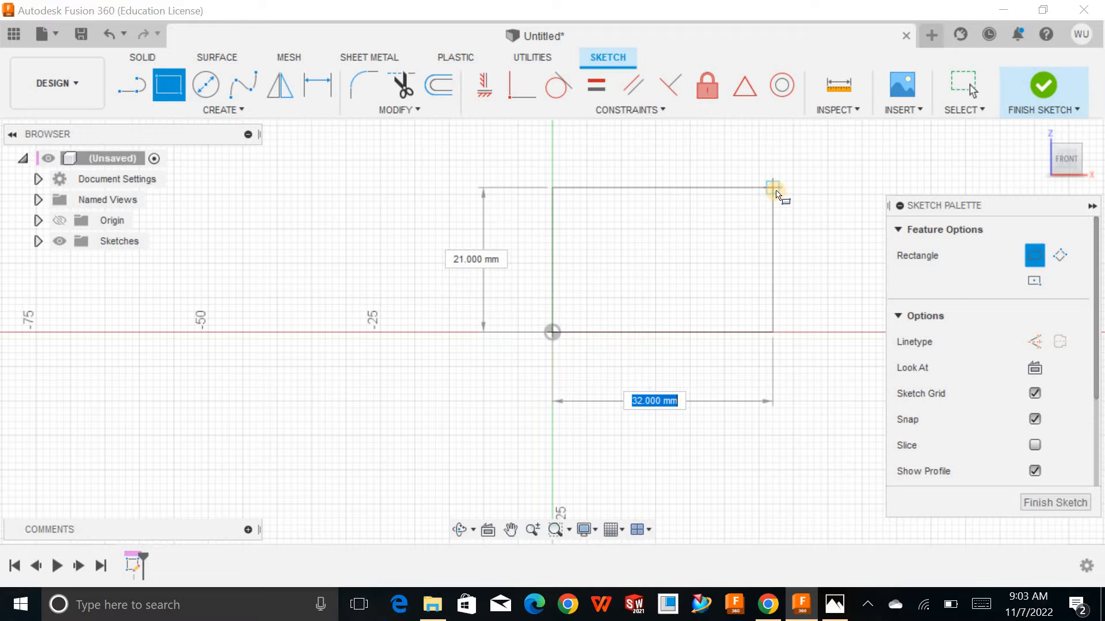
type("72")
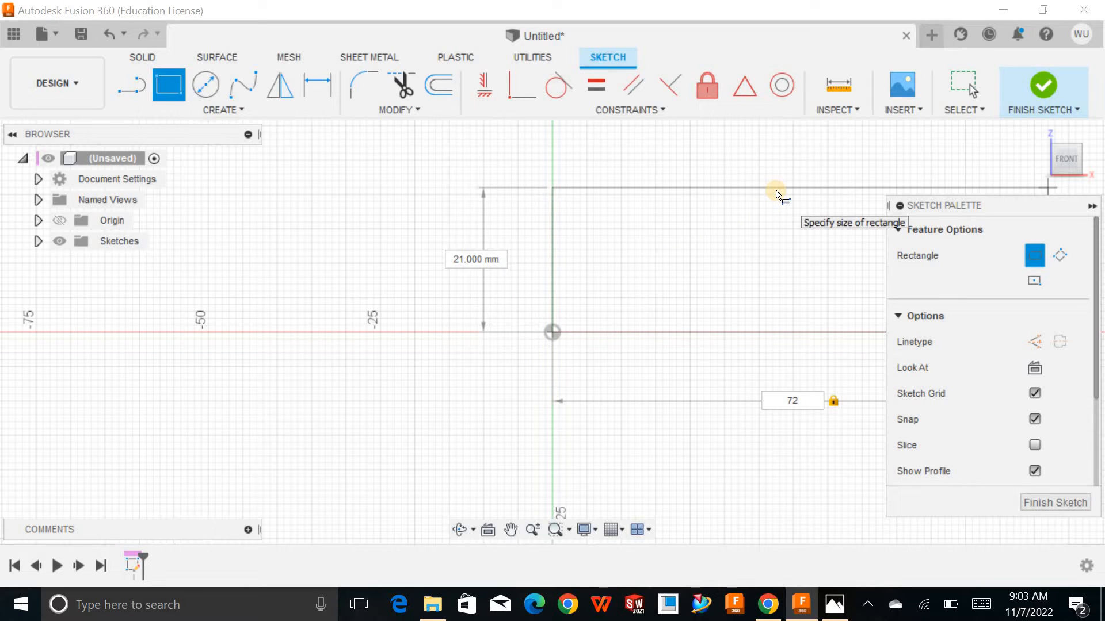
key("Tab")
type("60")
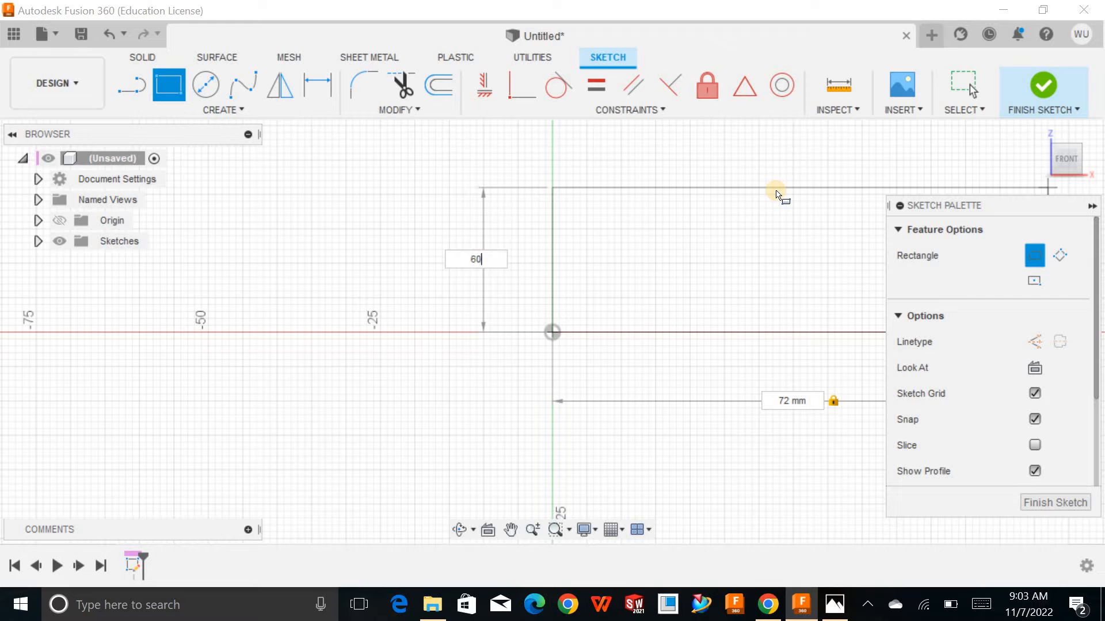
key("Return")
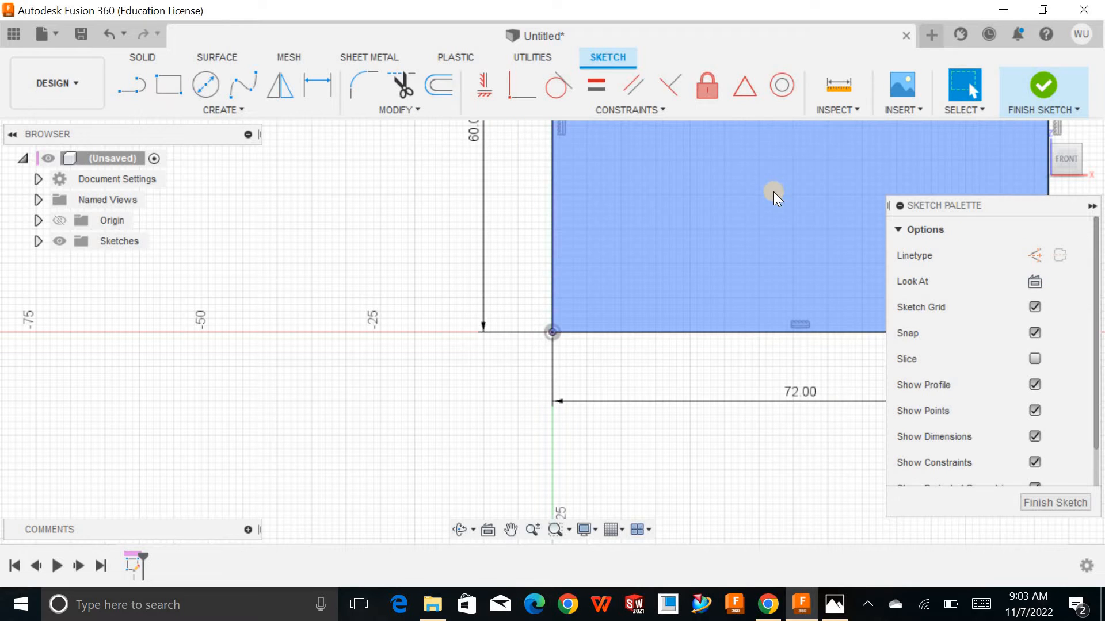
left_click(1065, 501)
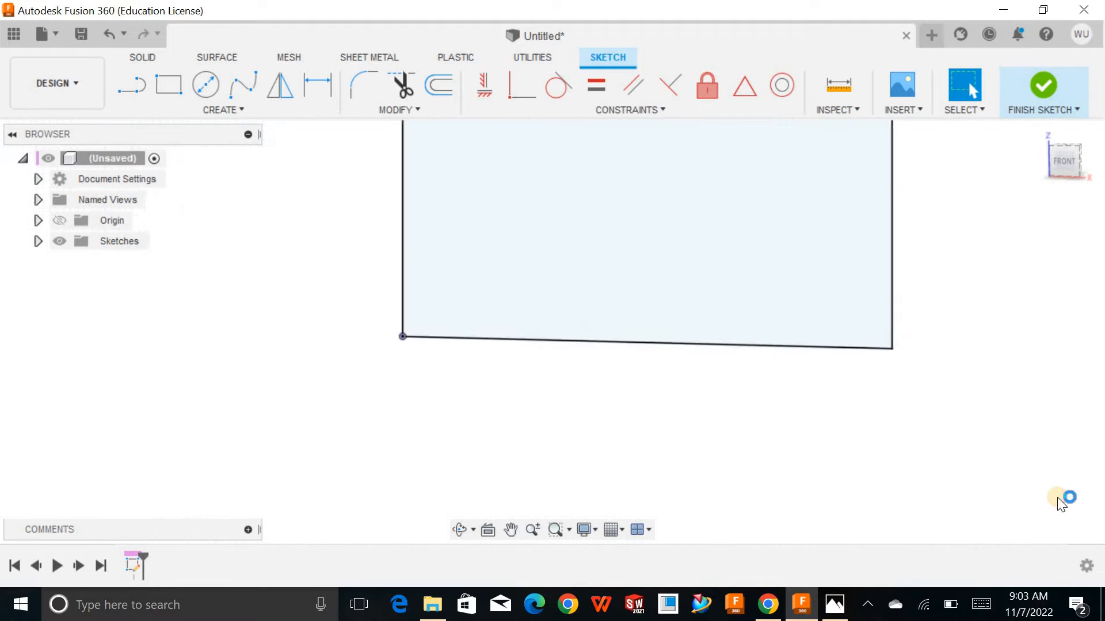
Extrude the rectangle profile 12 mm as a new body to form the base plate.
left_click(170, 86)
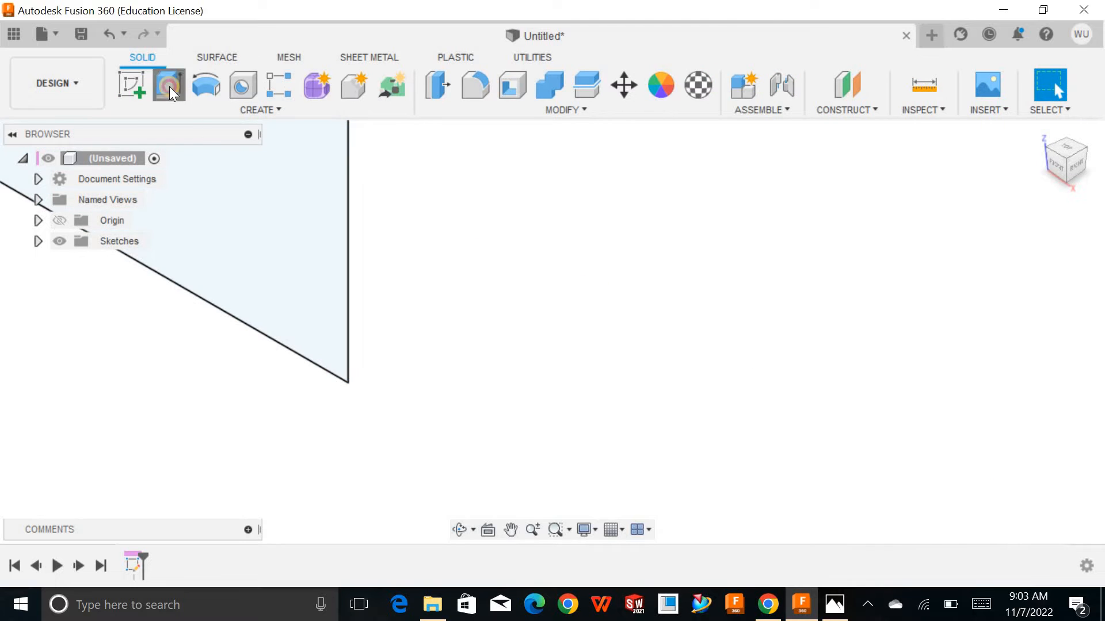
type("12")
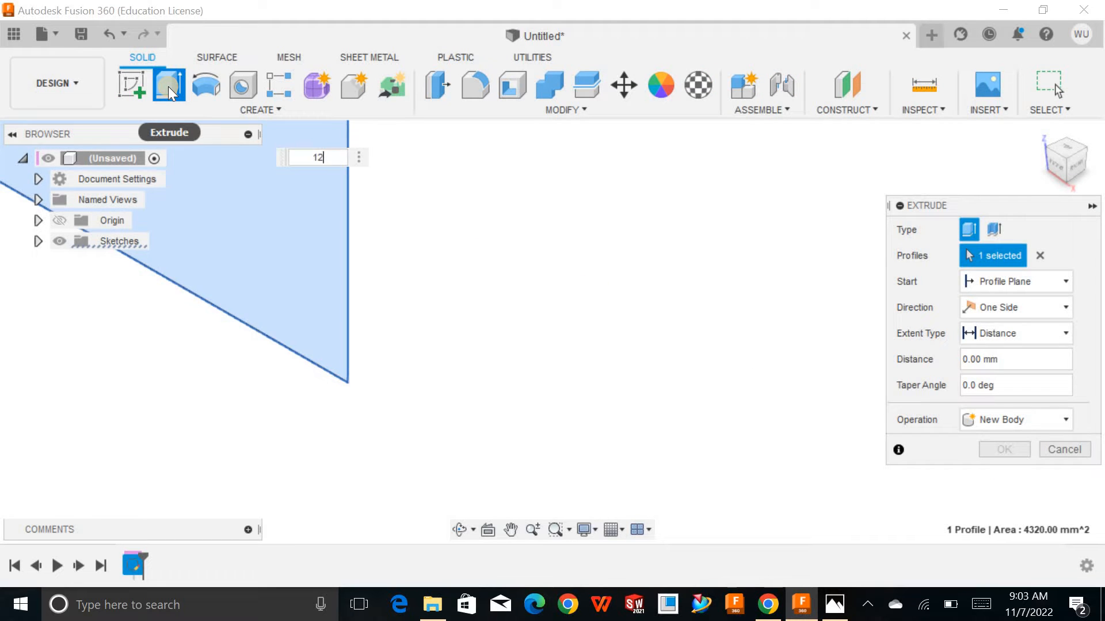
key("Return")
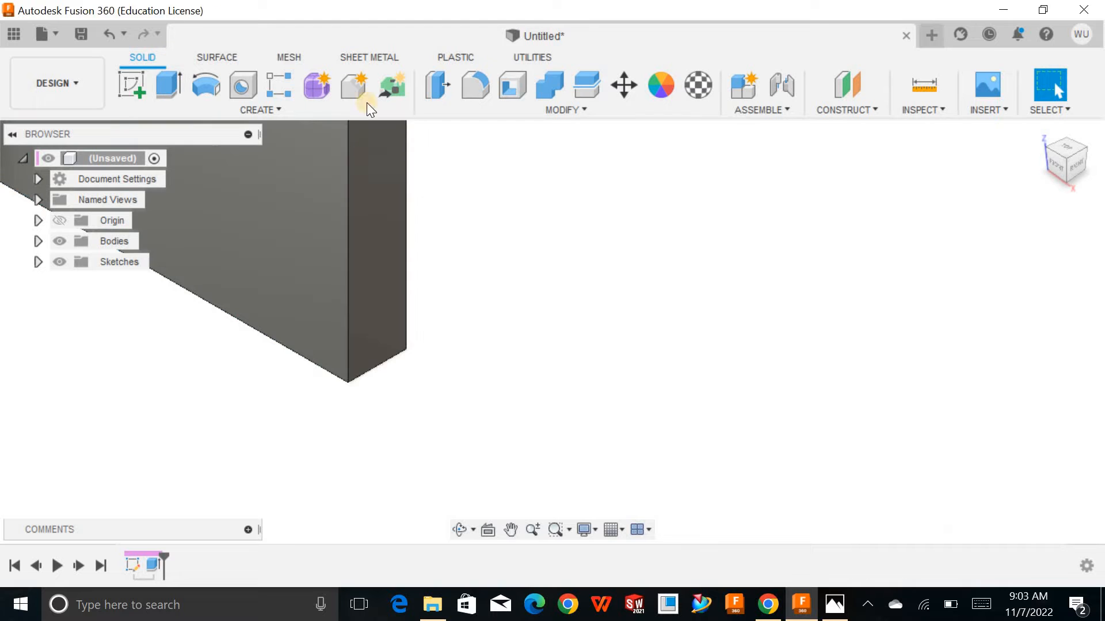
On the plate's large front face, sketch a 12 mm wide rectangle along the right edge, spanning the full 60 mm height.
left_click(1041, 132)
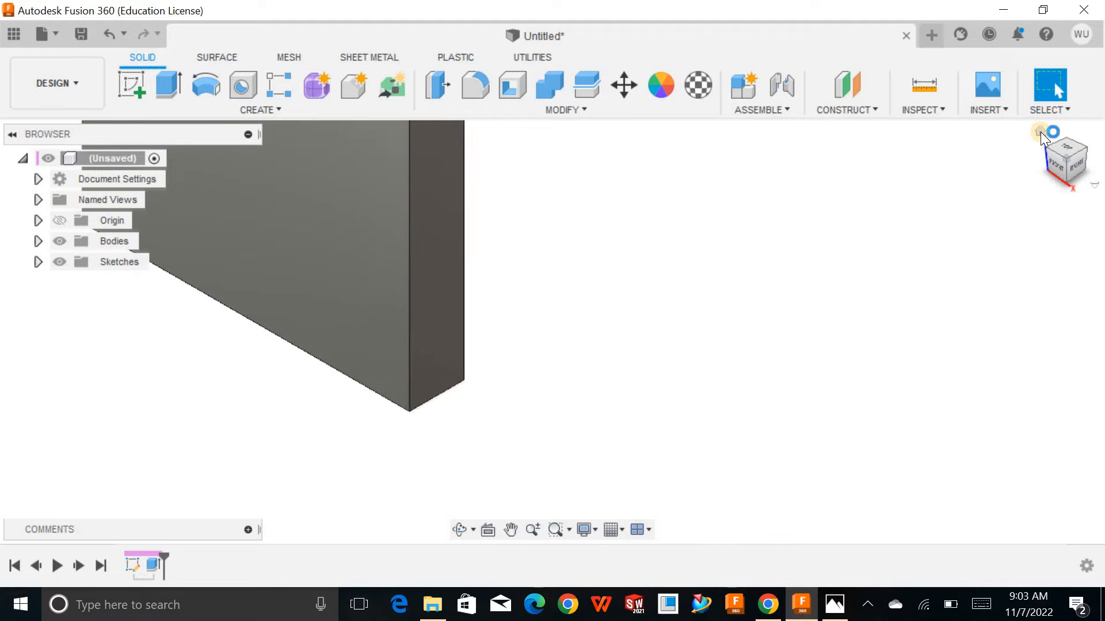
middle_click_drag(779, 303, 817, 214, "shift")
left_click(835, 613)
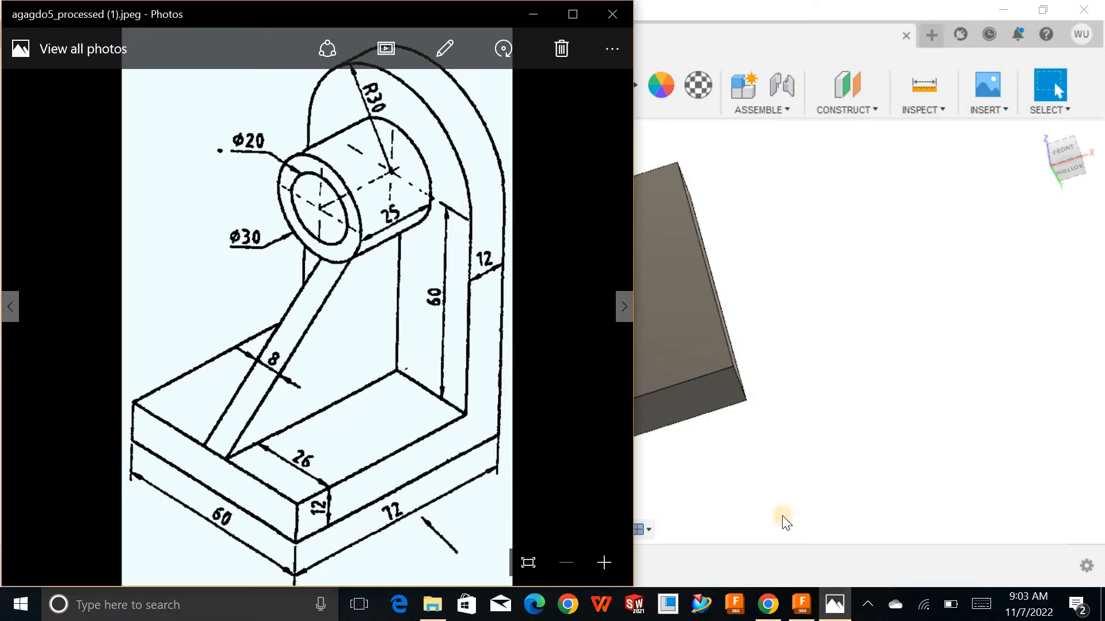
left_click(808, 603)
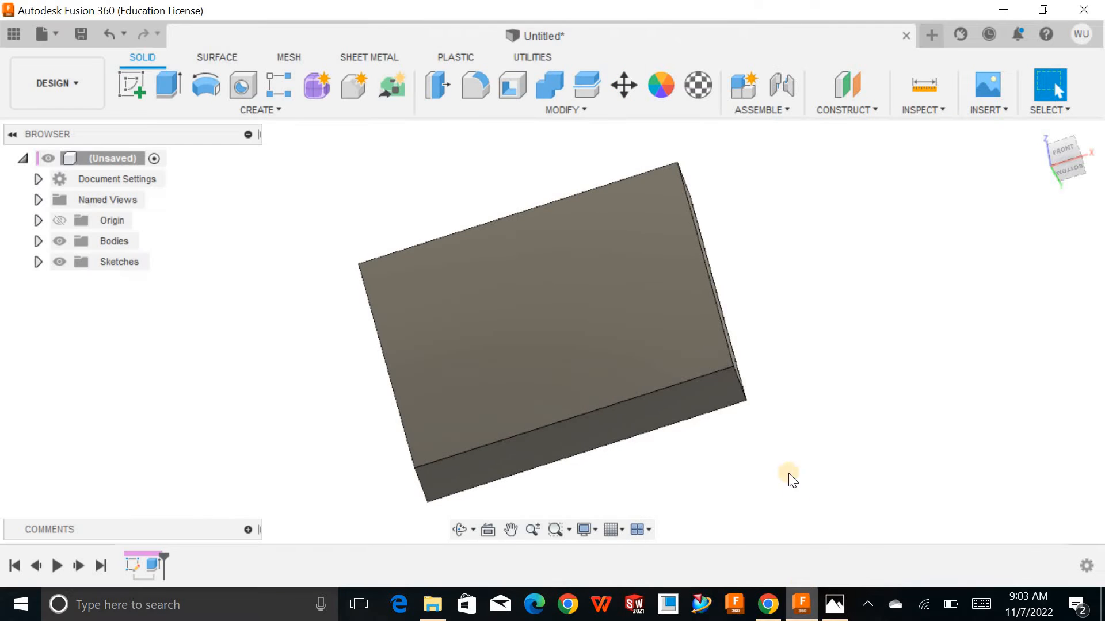
left_click(692, 329)
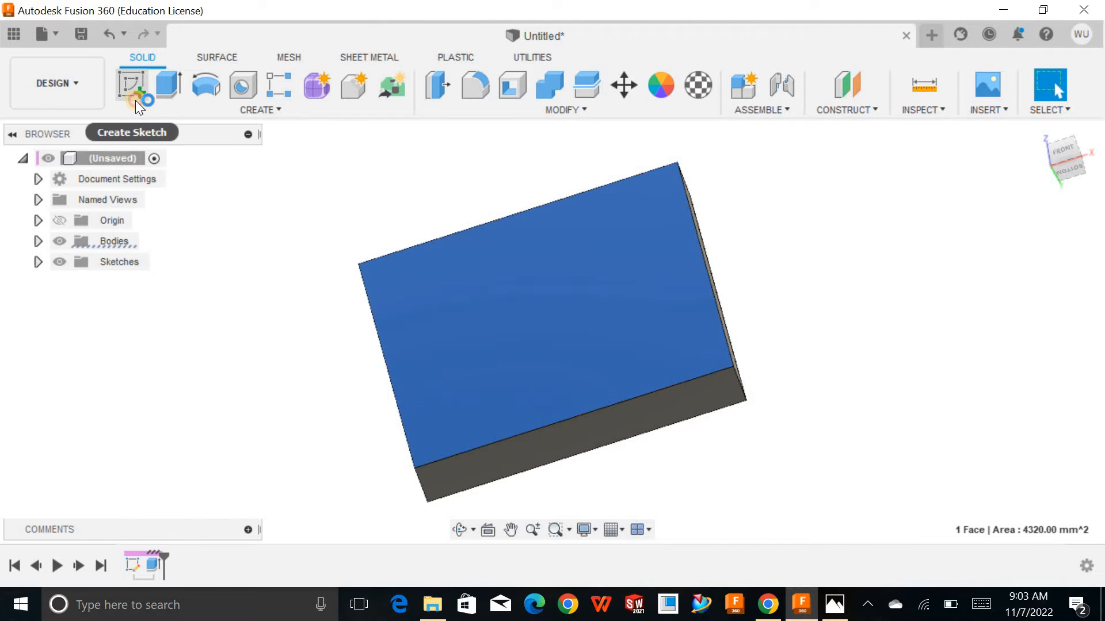
left_click(136, 100)
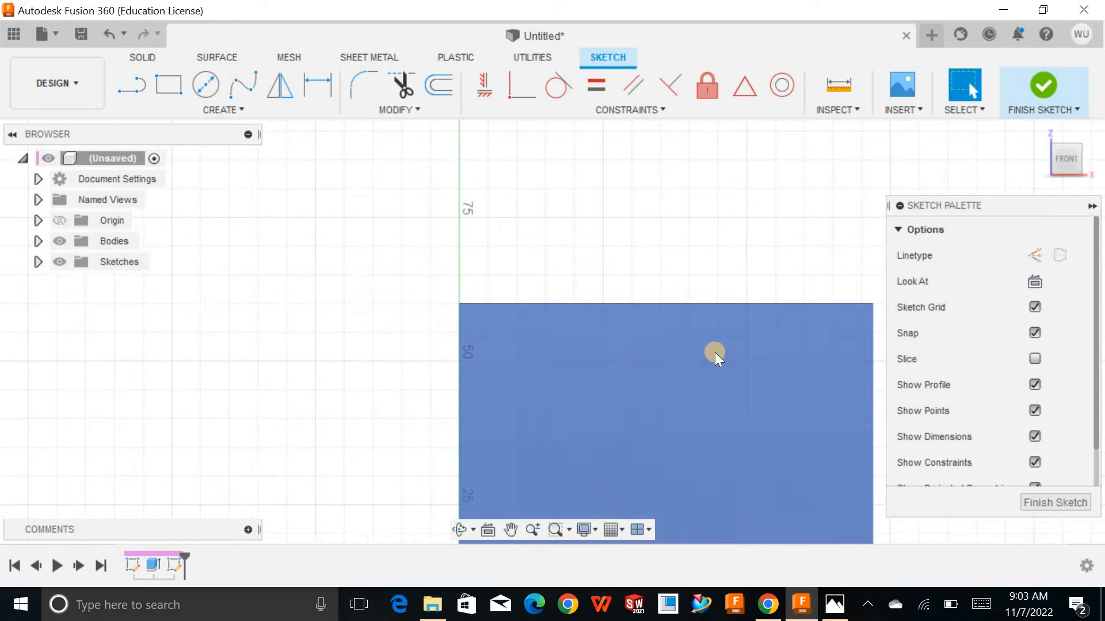
scroll(715, 352, "down", 3)
scroll(740, 460, "up", 5)
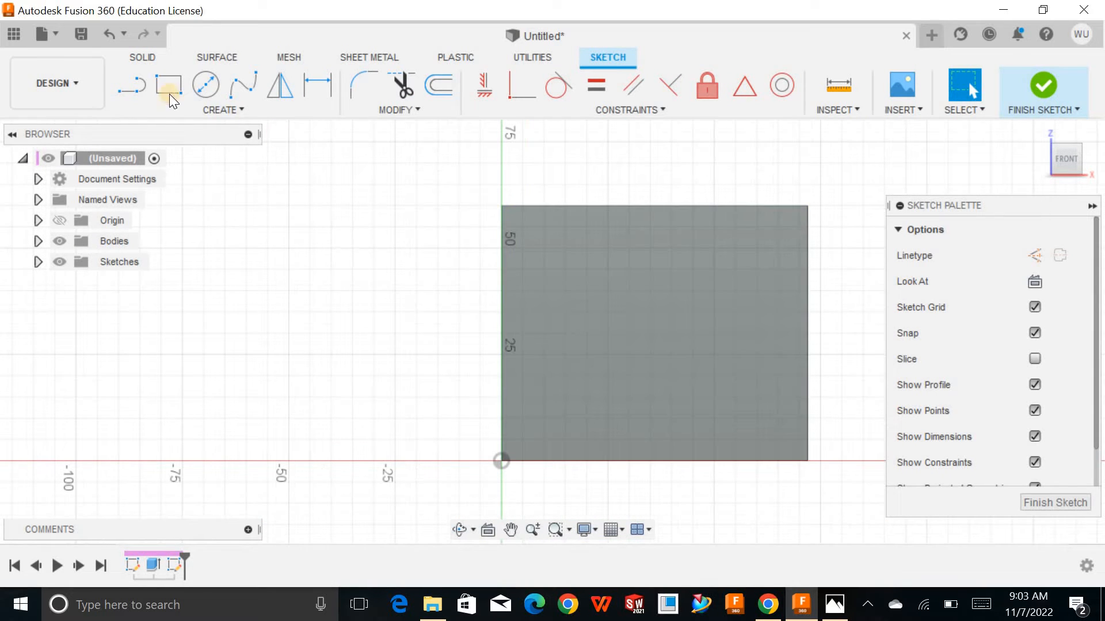
left_click(169, 85)
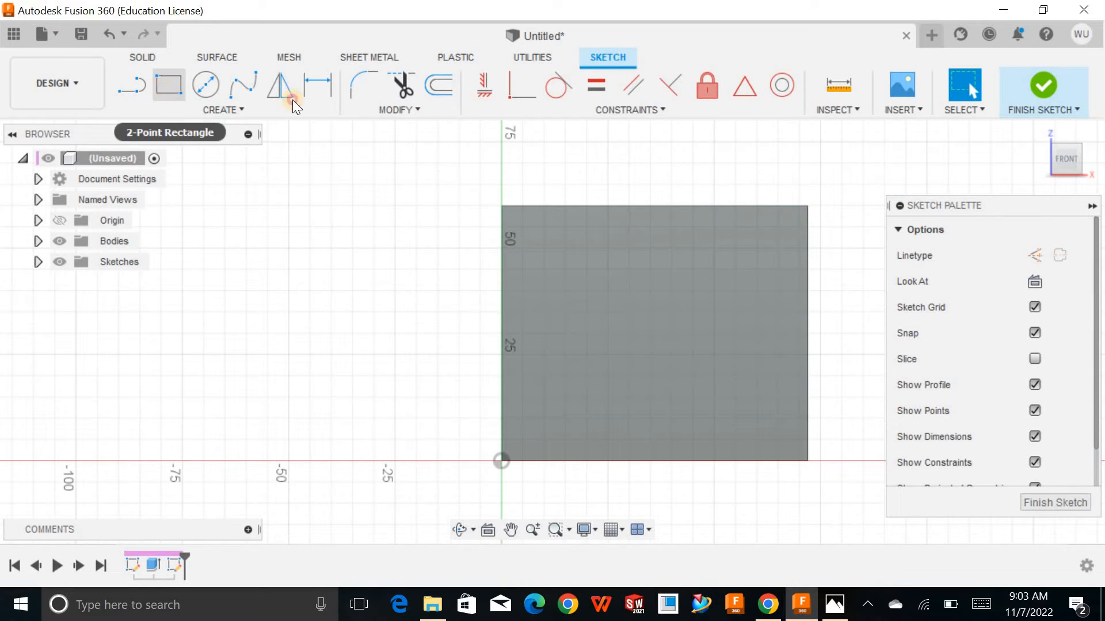
left_click(807, 206)
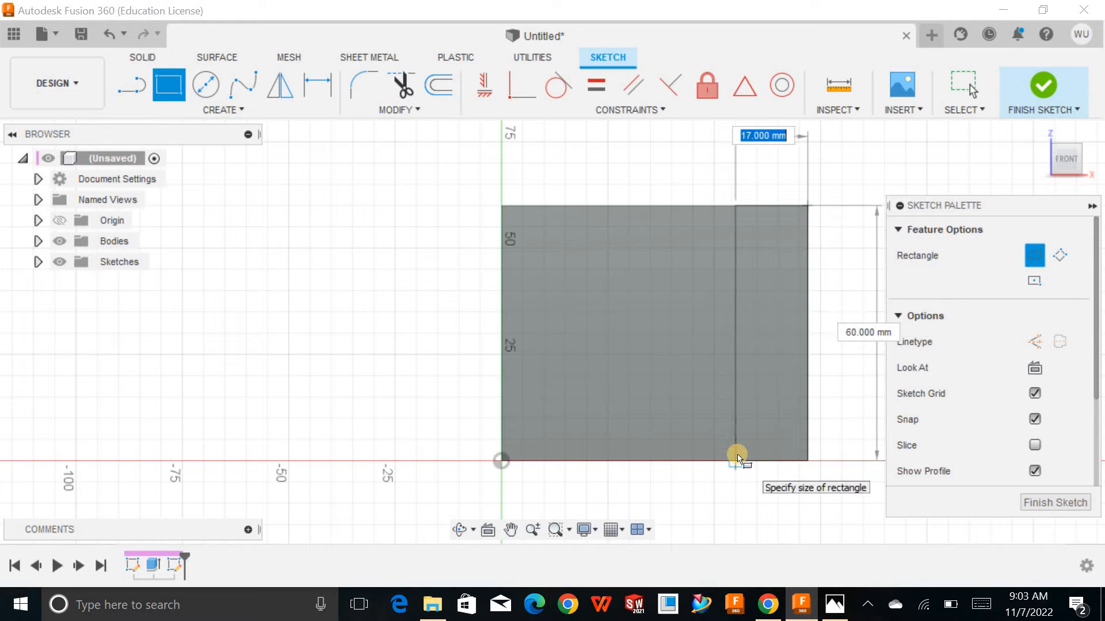
type("12")
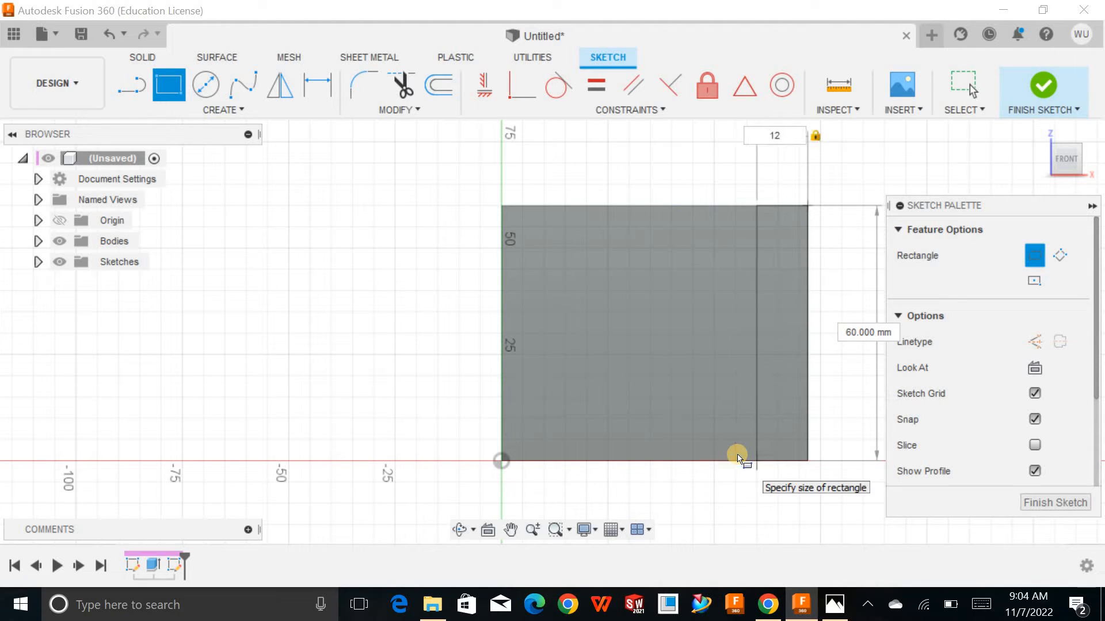
key("Tab")
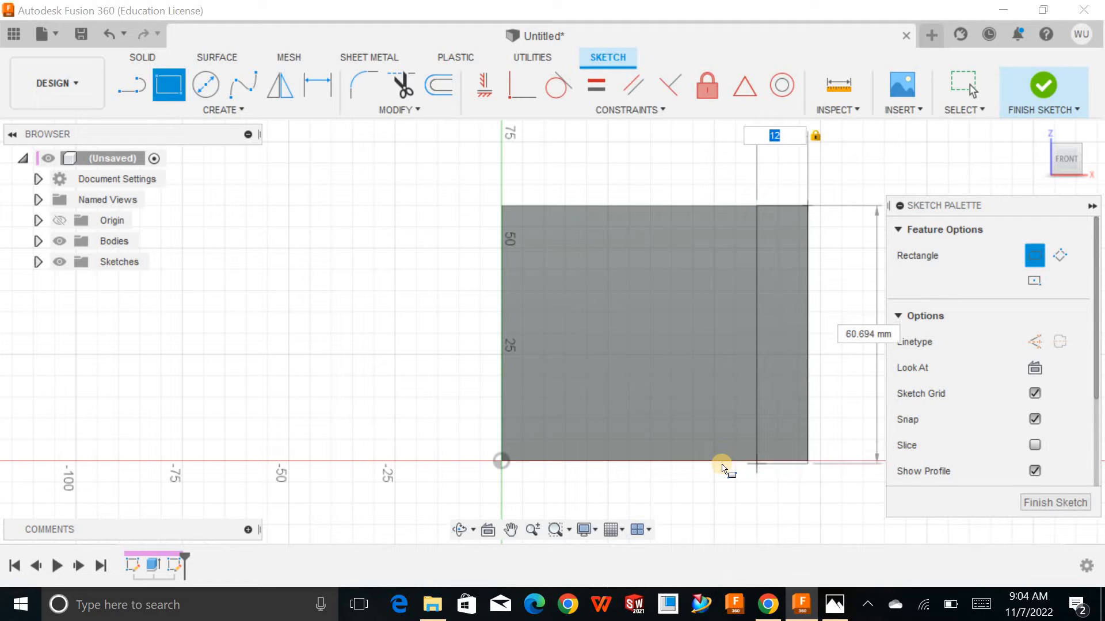
left_click(759, 460)
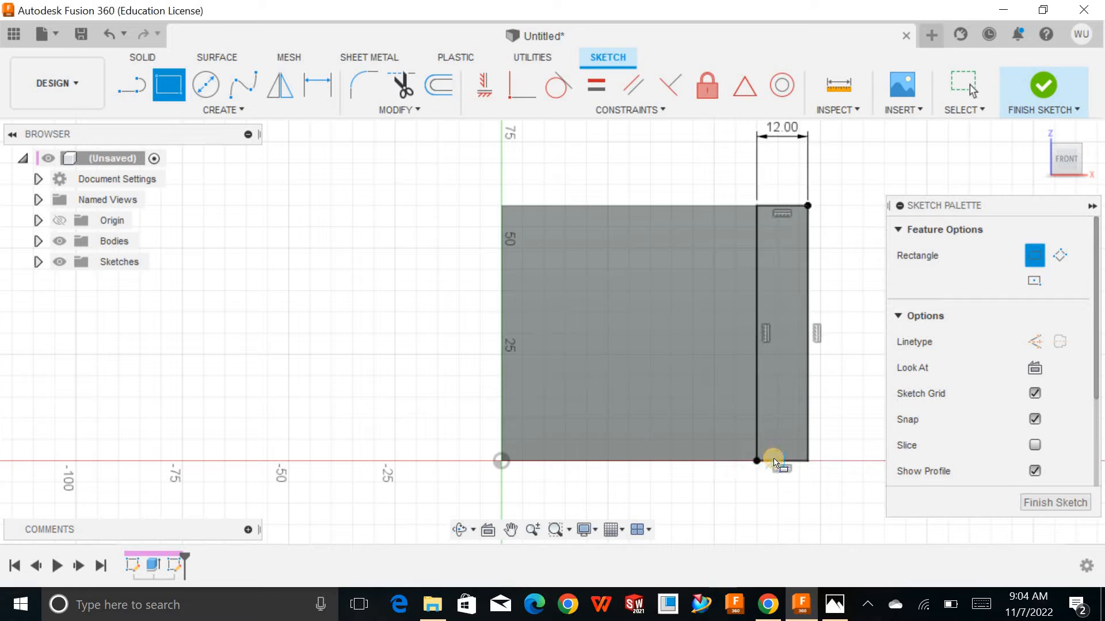
left_click(1042, 506)
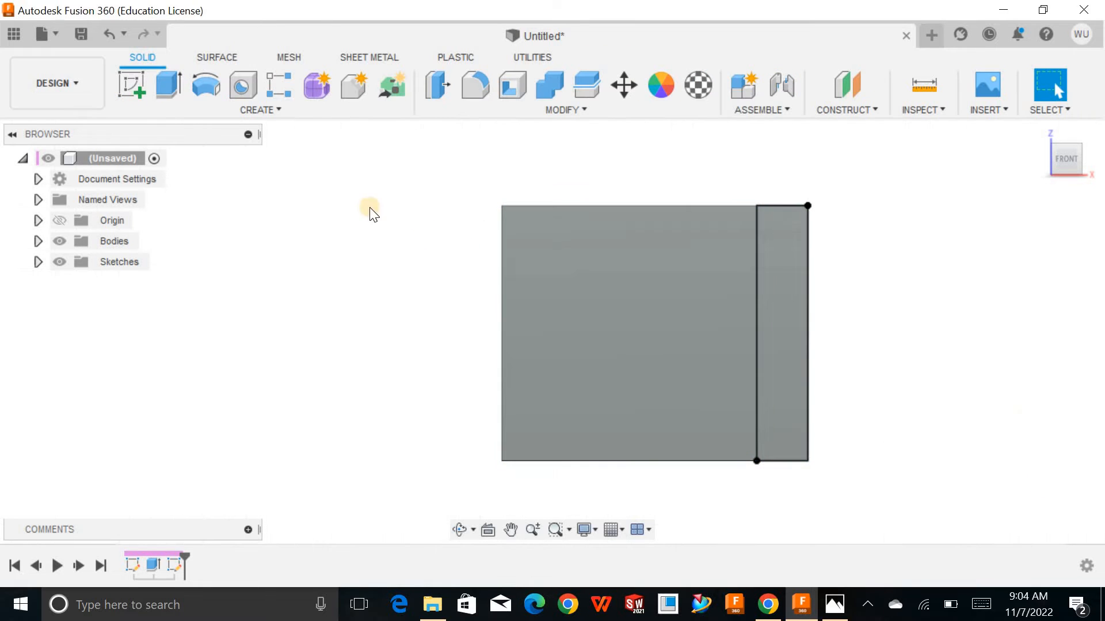
Extrude the 12 mm strip profile 90 mm outward from the base plate to form the upright wall.
left_click(168, 86)
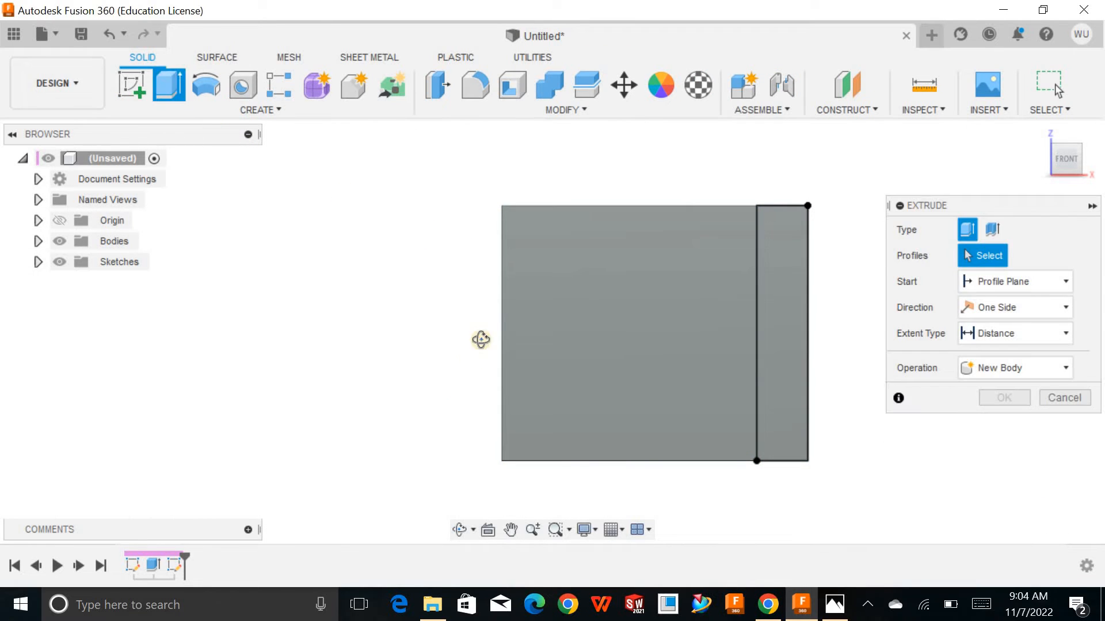
middle_click_drag(481, 338, 479, 311, "shift")
left_click(793, 316)
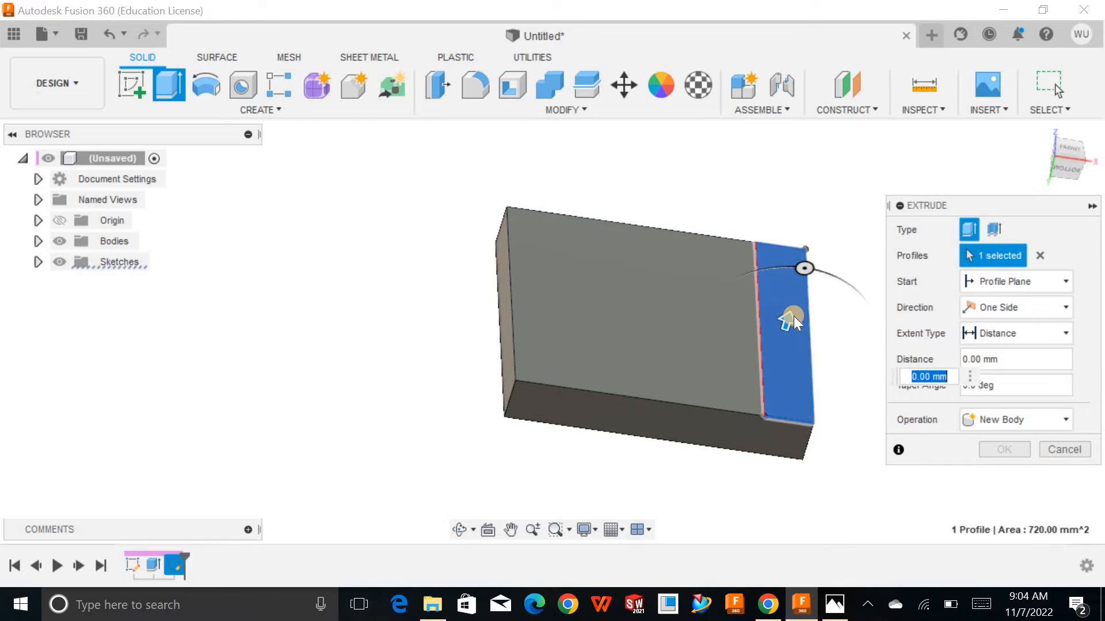
type("90")
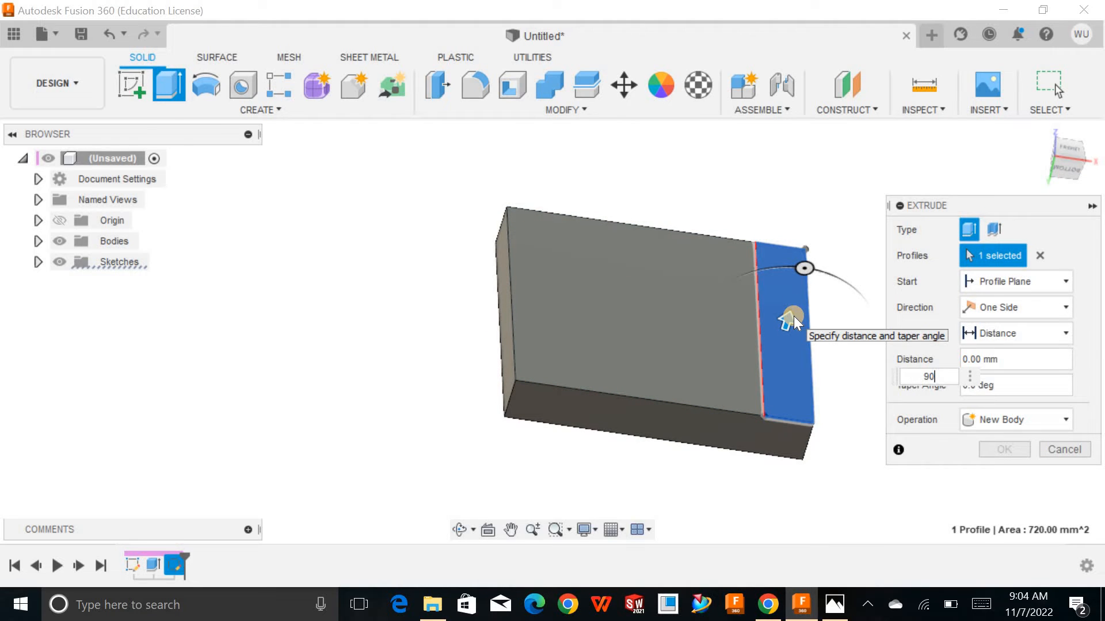
key("Return")
Fillet the two short outer edges at the free end of the upright wall with a 30 mm radius.
middle_click_drag(422, 307, 489, 316, "shift")
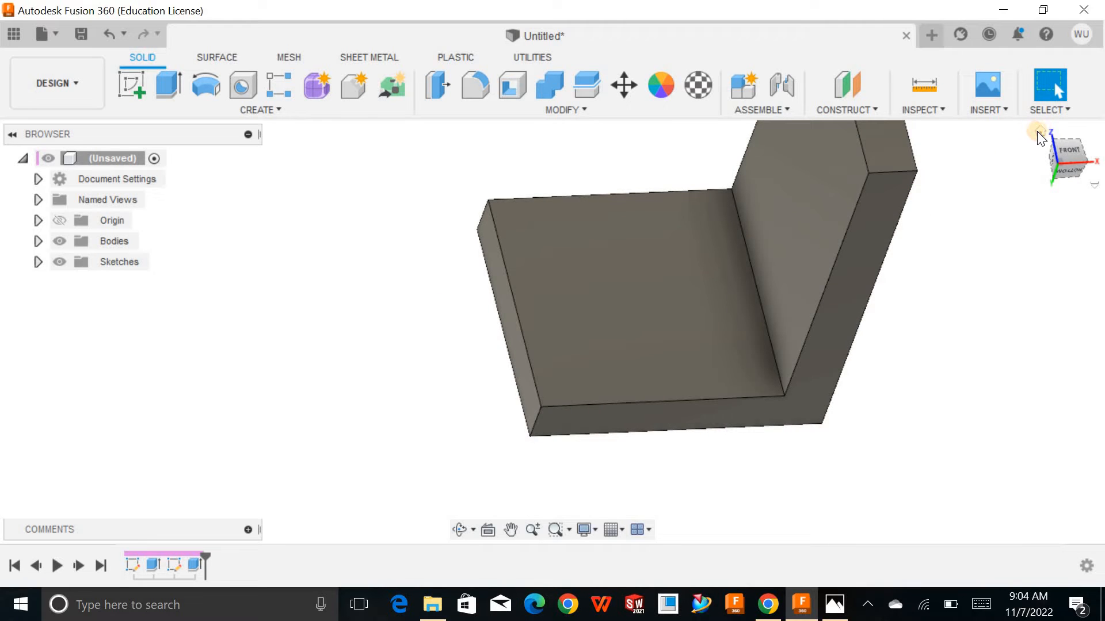
left_click(1037, 132)
middle_click_drag(822, 264, 861, 288, "shift")
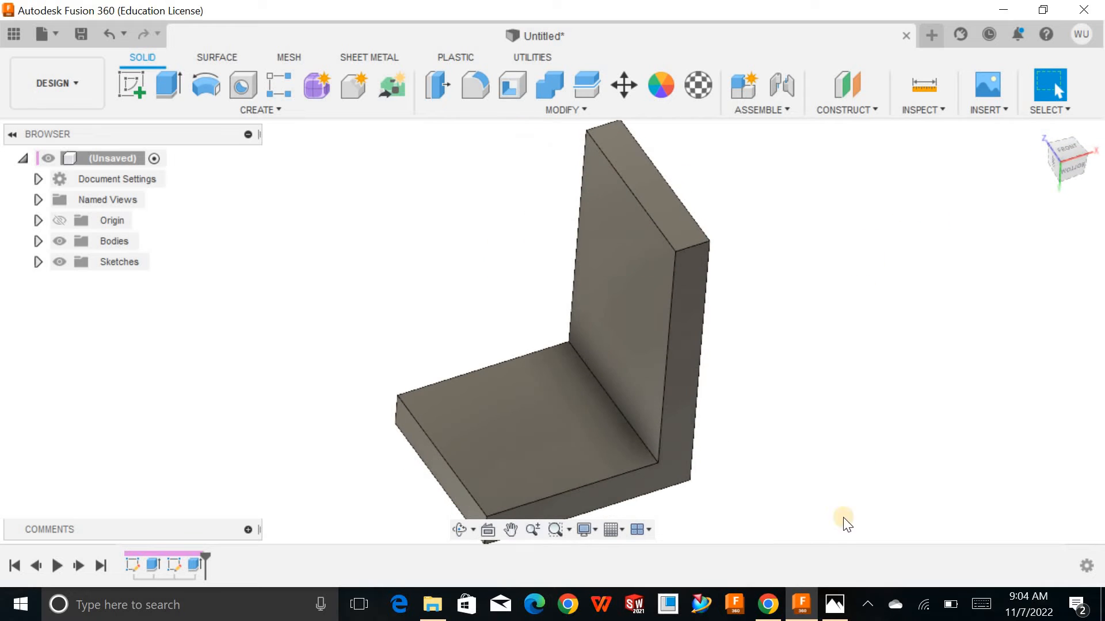
left_click(836, 603)
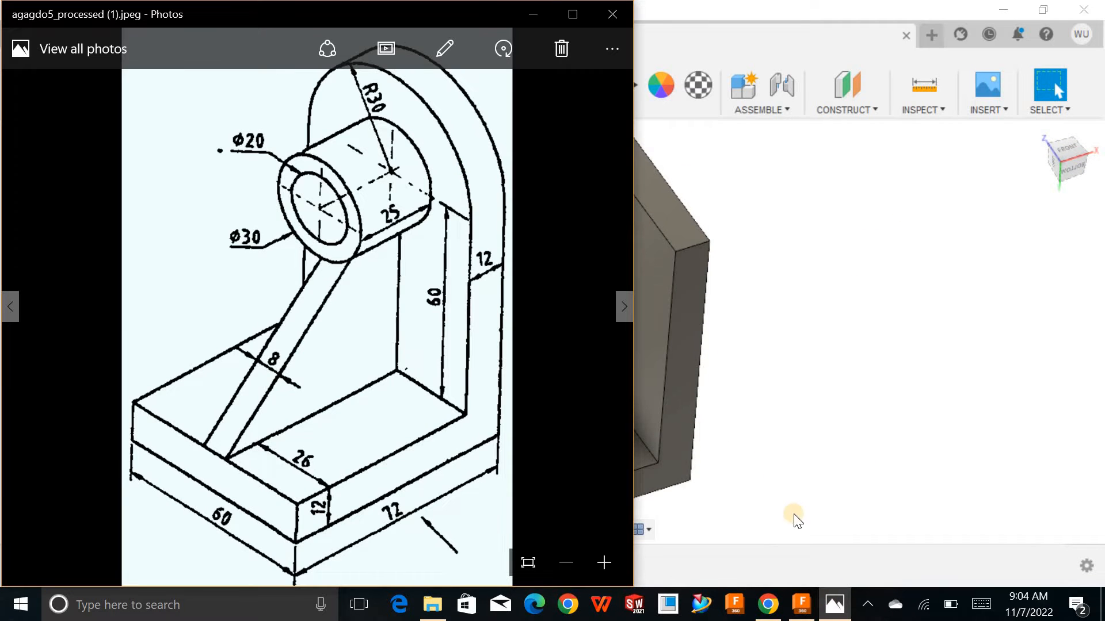
left_click(802, 603)
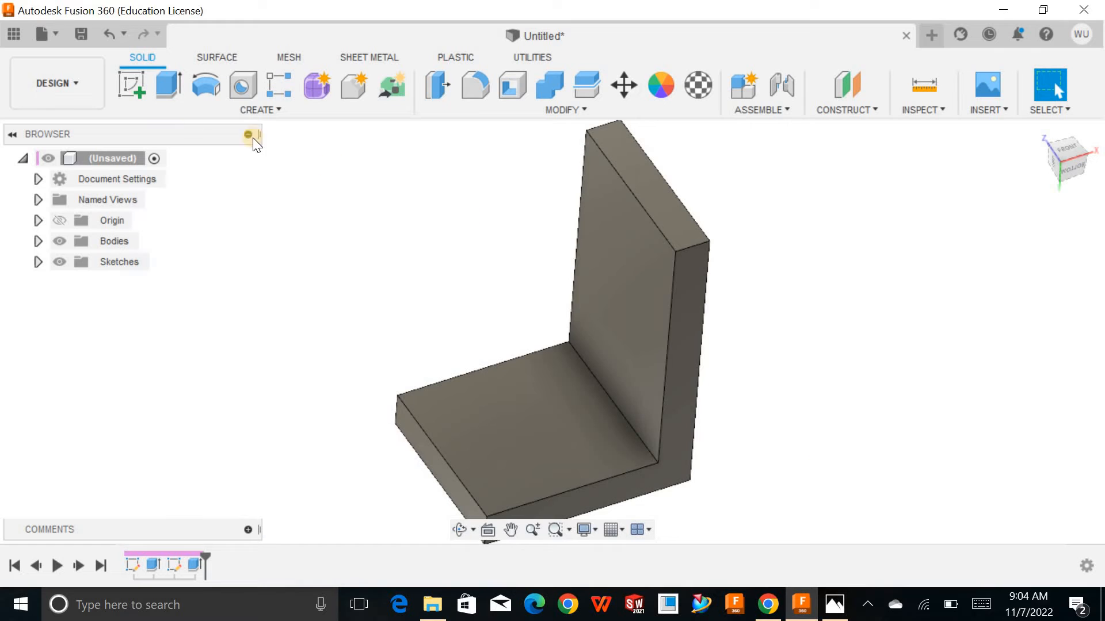
left_click(476, 87)
left_click(698, 244)
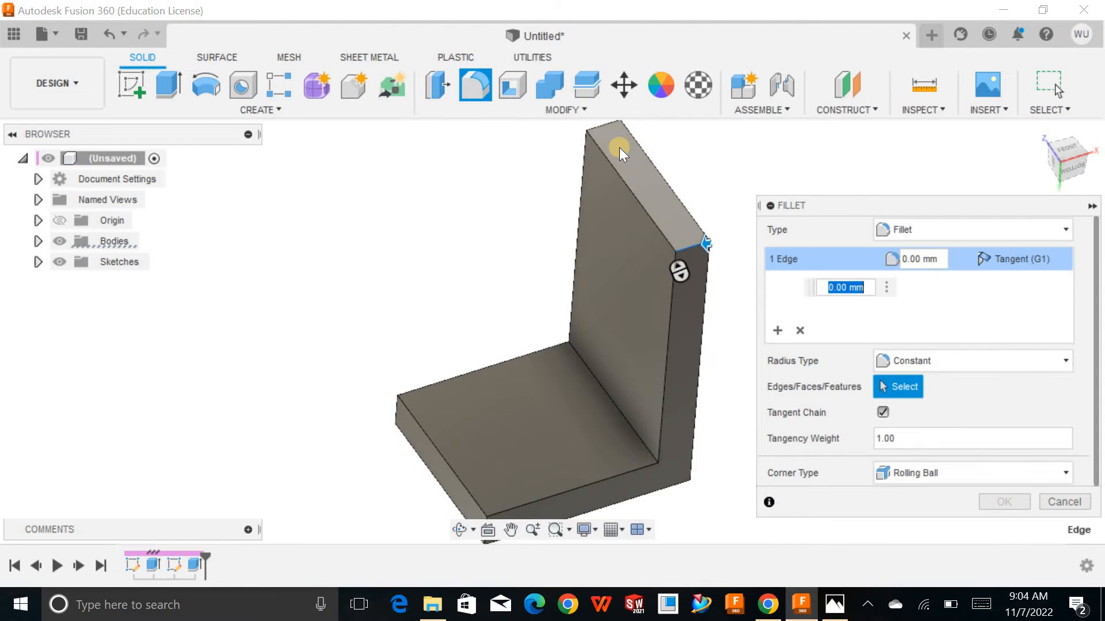
left_click(603, 122)
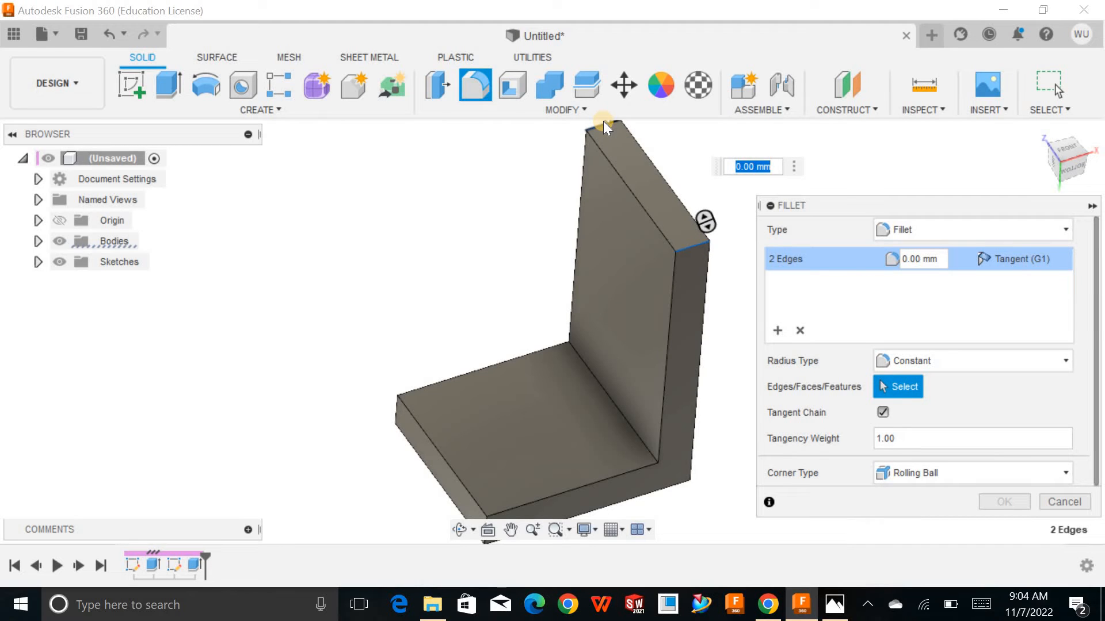
type("30")
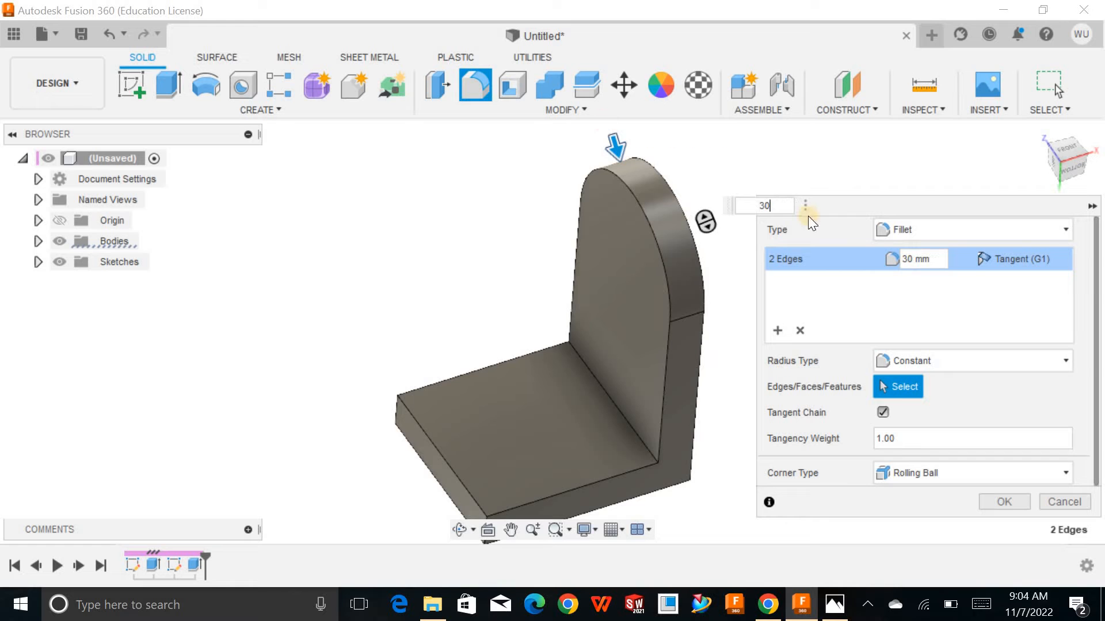
left_click(1004, 500)
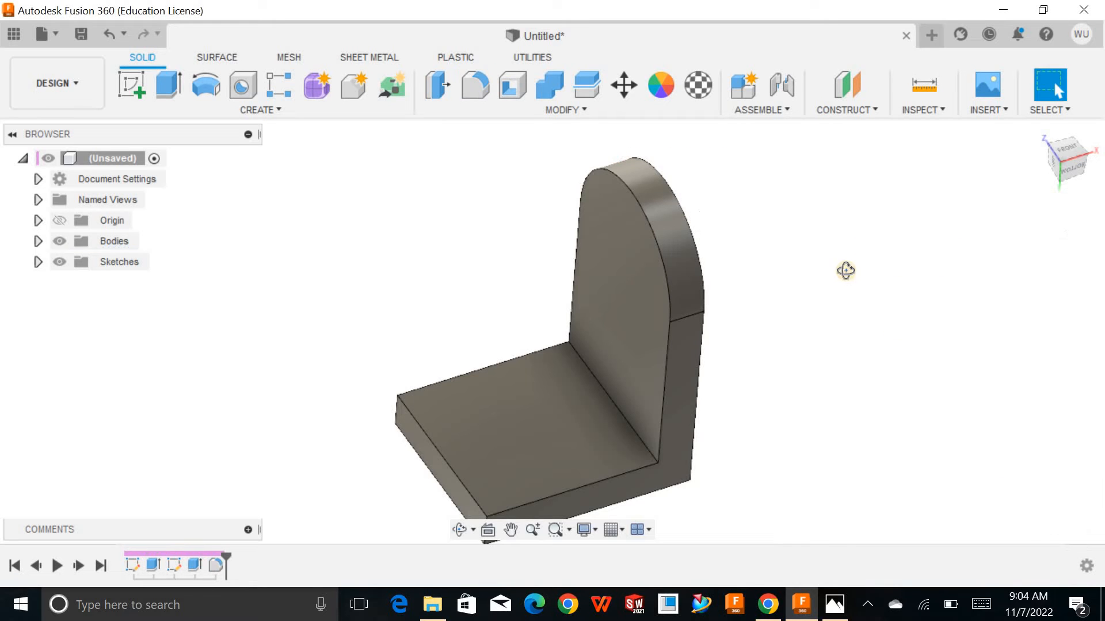
On the upright wall's inner face, sketch a 20 mm diameter circle centred on the rounded end's arc centre.
middle_click_drag(846, 269, 878, 286, "shift")
left_click(835, 605)
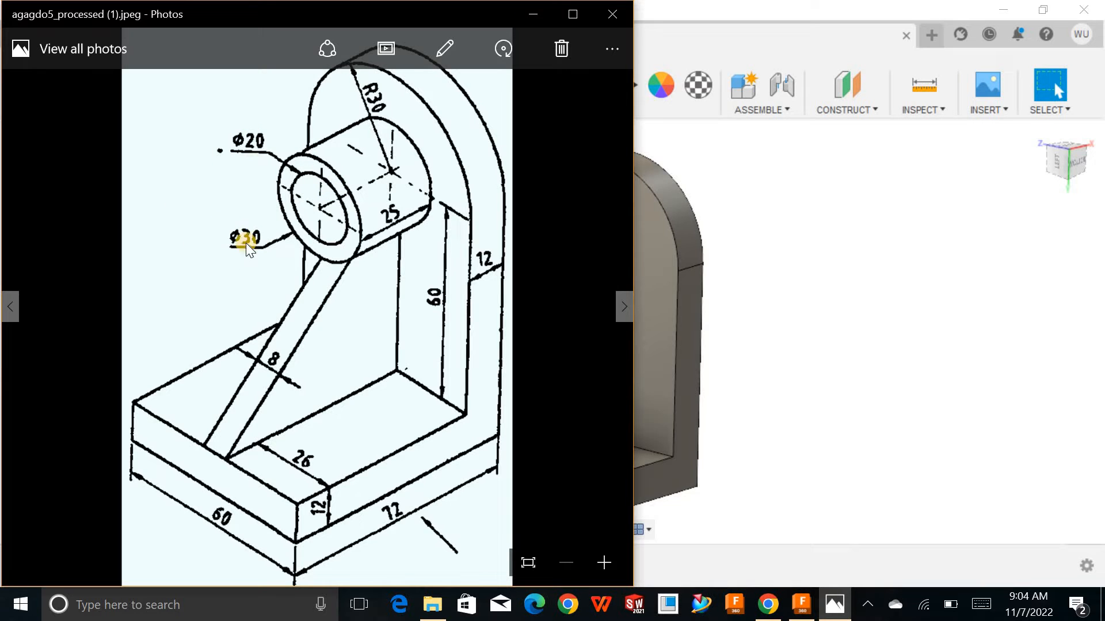
left_click(802, 605)
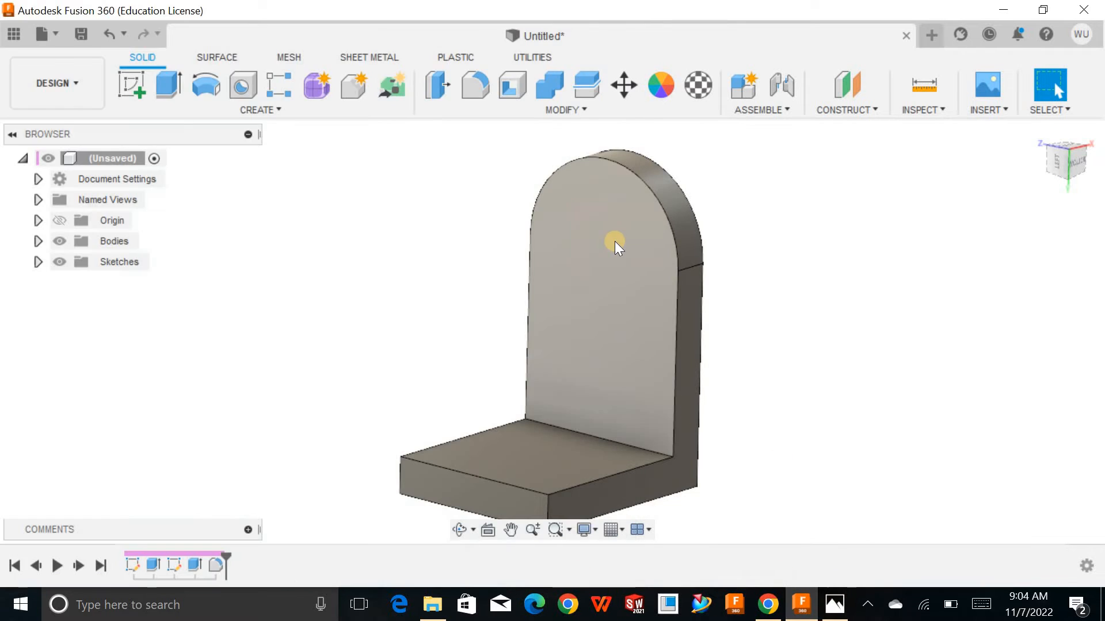
left_click(615, 240)
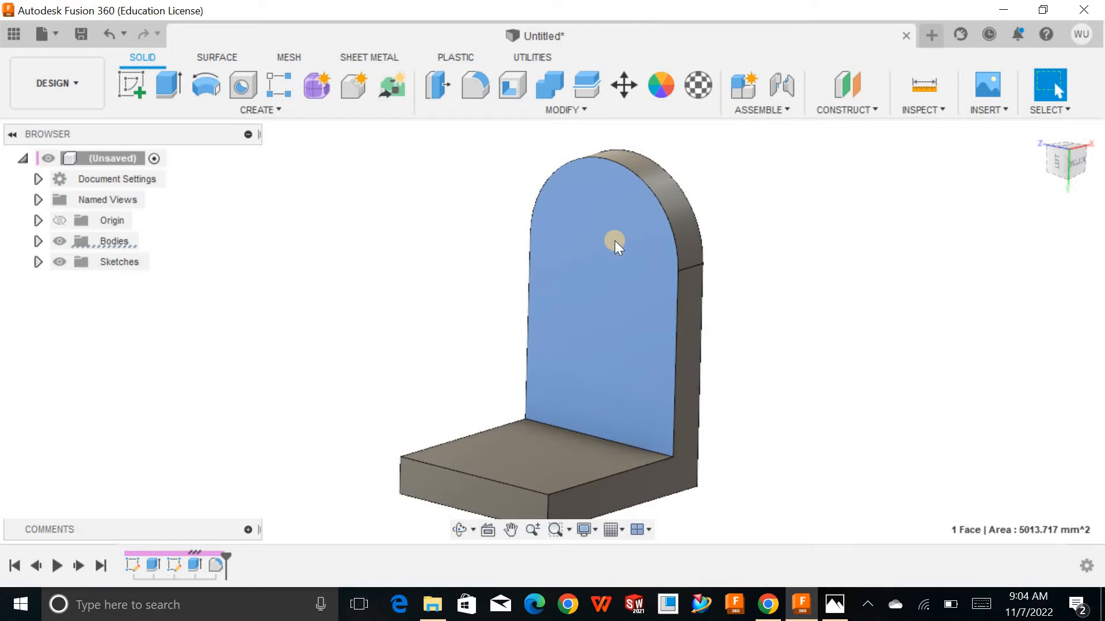
left_click(123, 87)
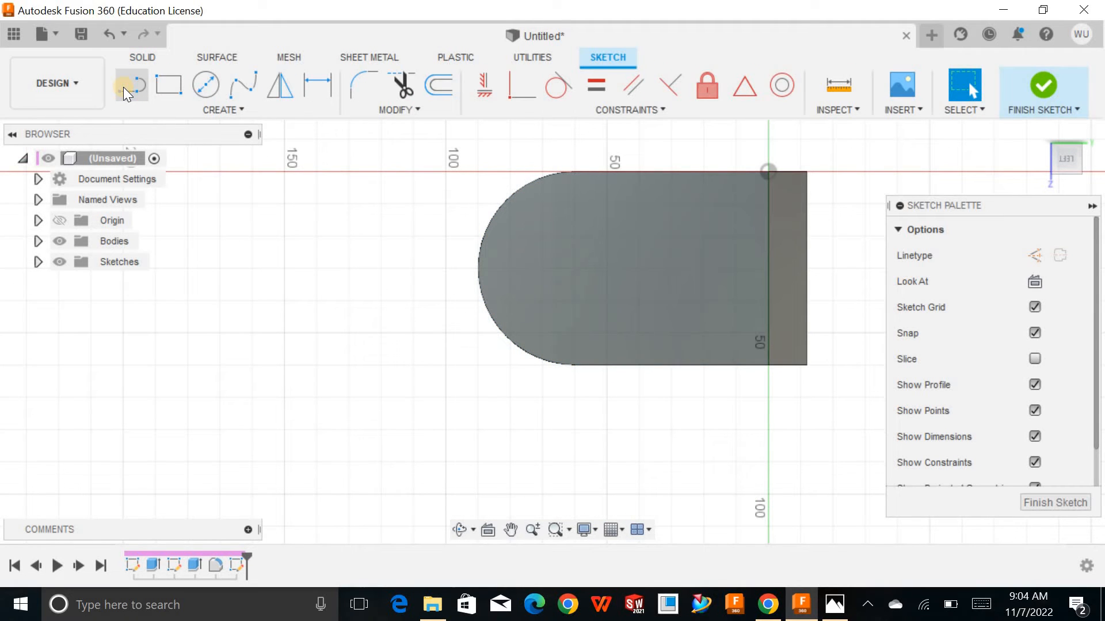
left_click(199, 84)
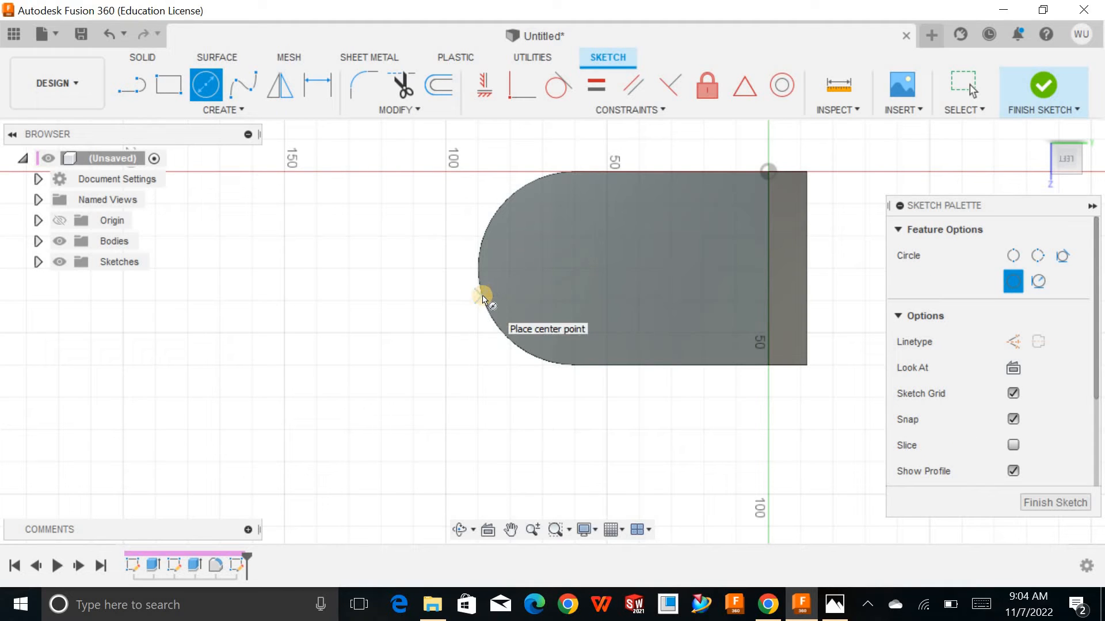
left_click(573, 267)
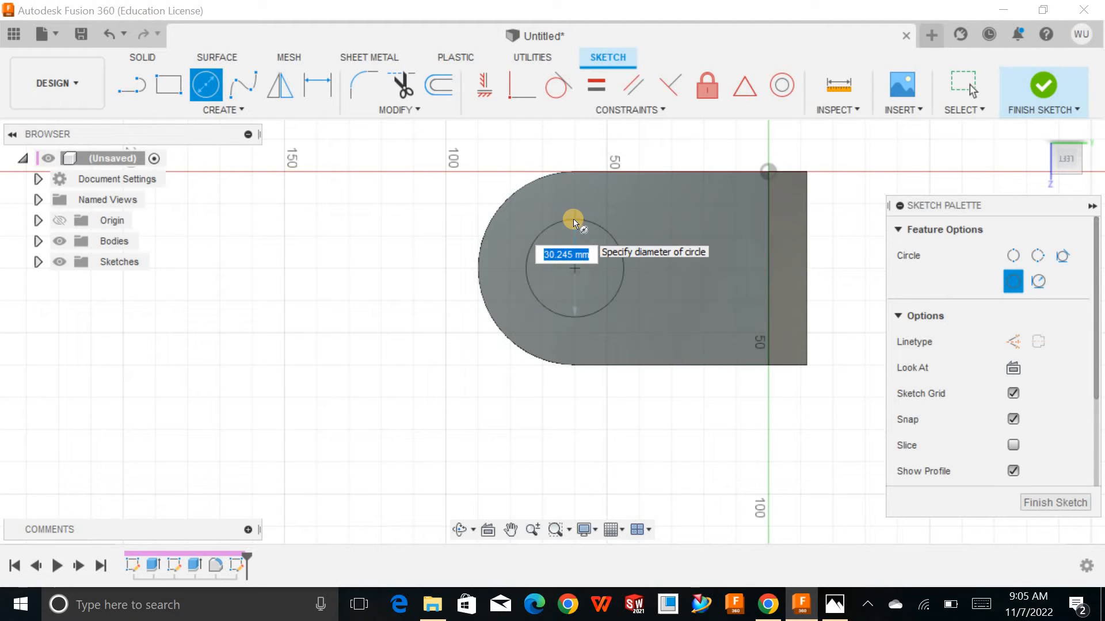
type("20")
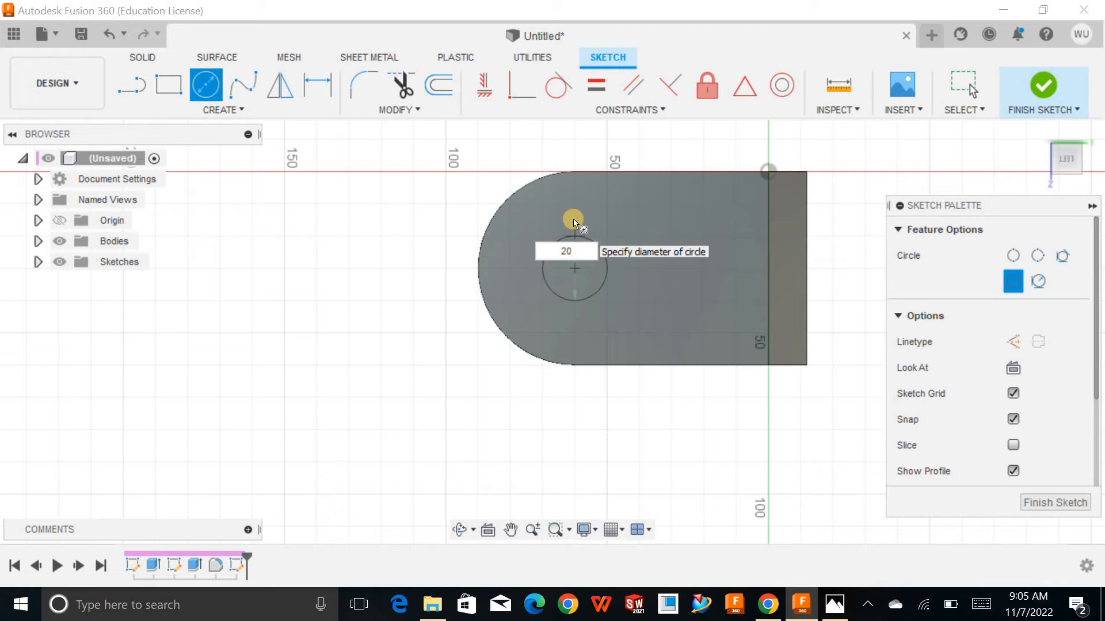
key("Return")
key("Escape")
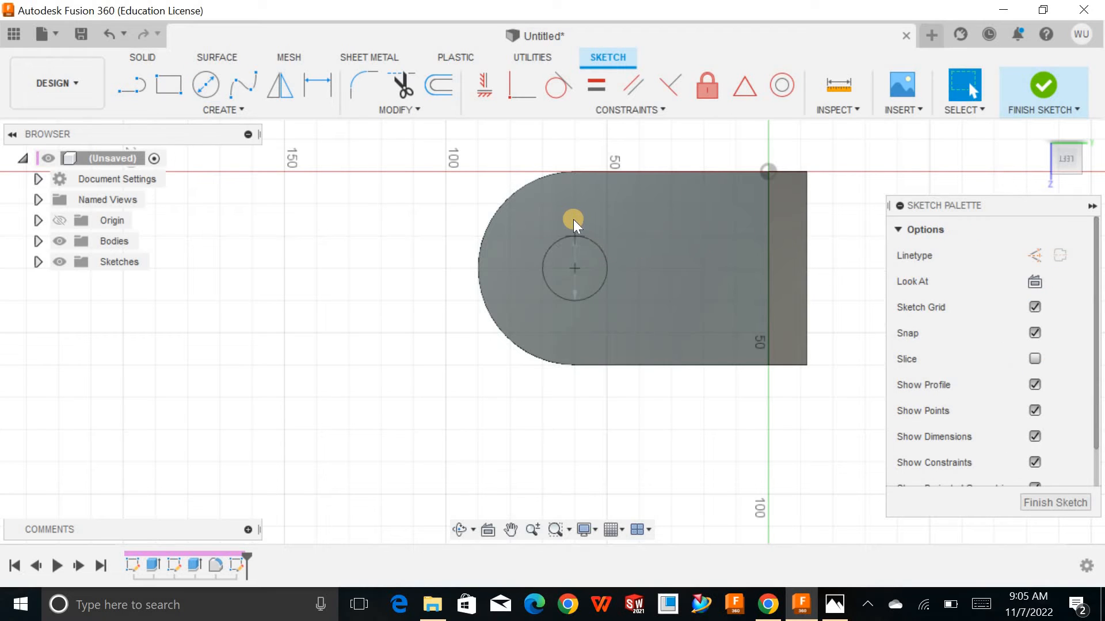
Add a concentric 30 mm diameter circle around the 20 mm circle and finish the sketch.
left_click(211, 90)
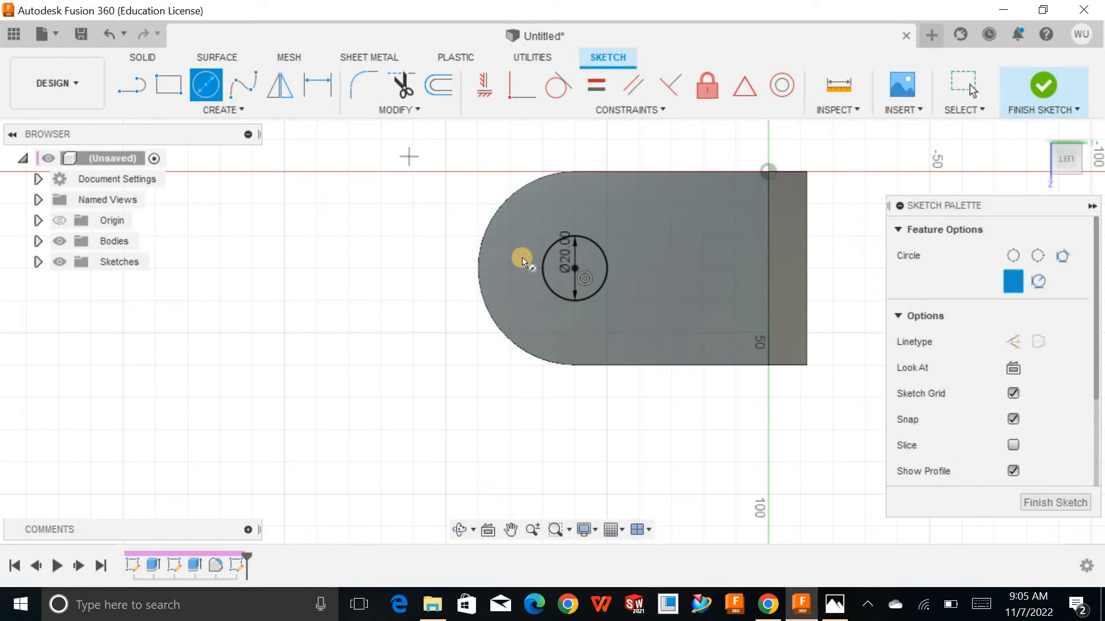
left_click(577, 268)
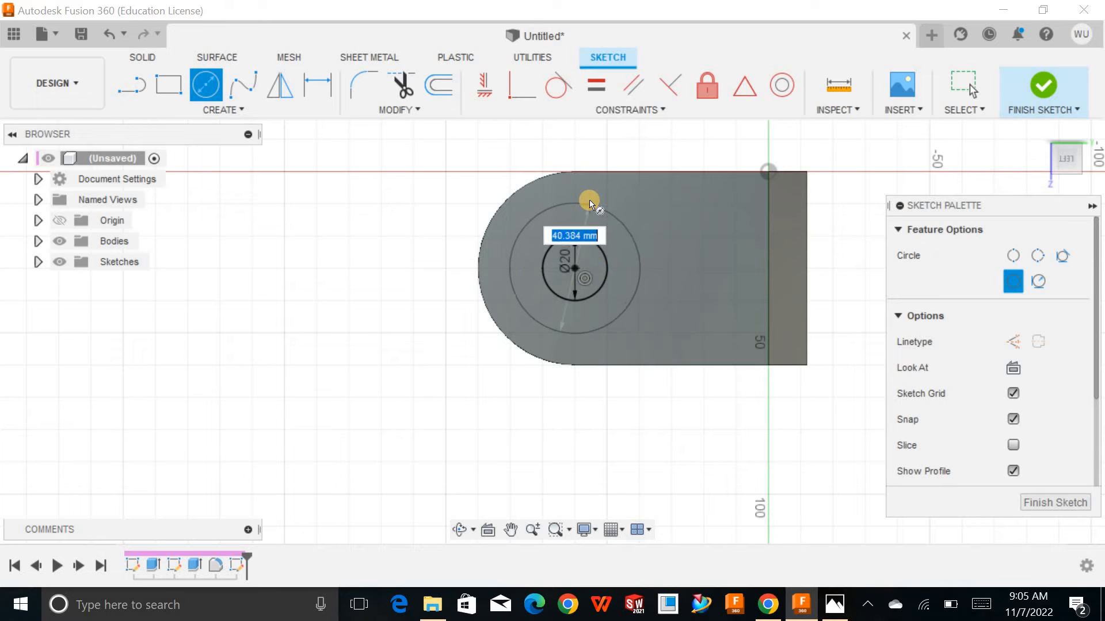
type("30")
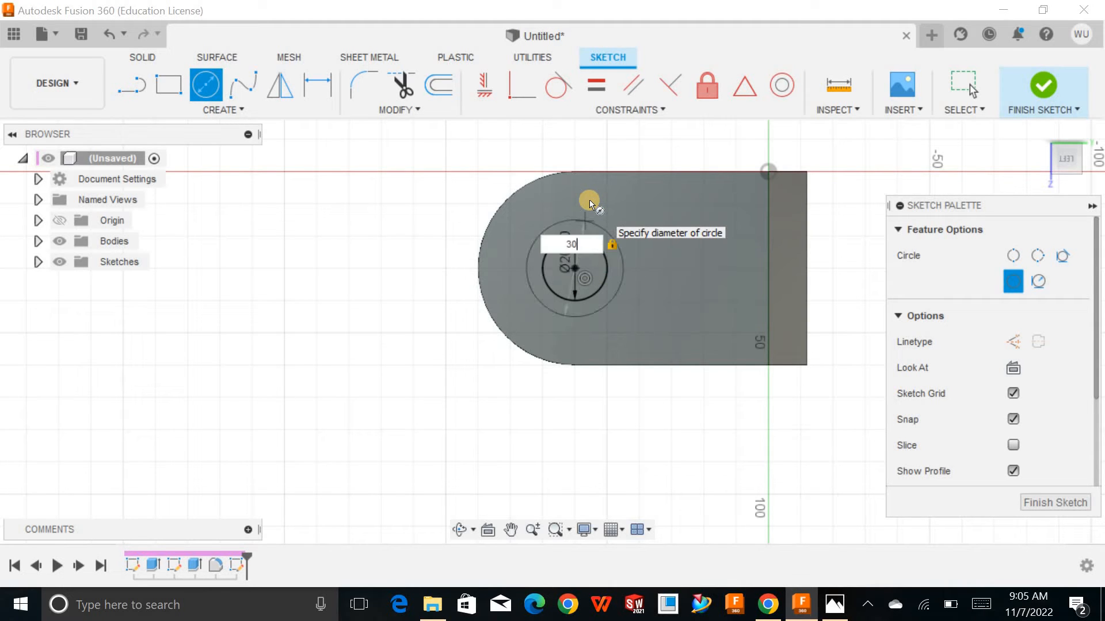
key("Return")
key("Escape")
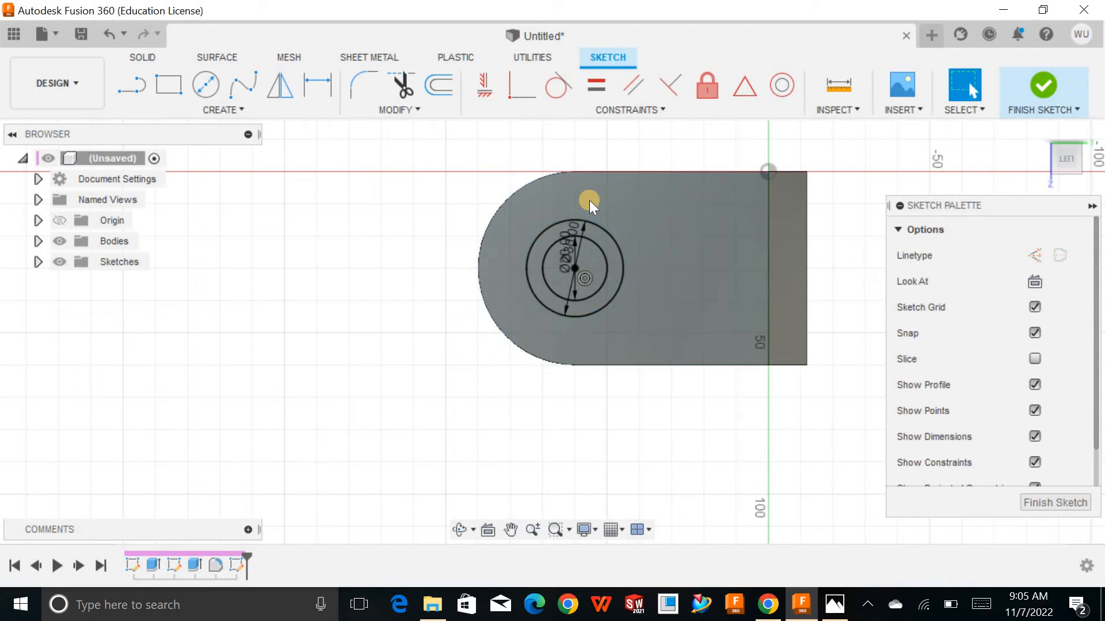
left_click(1050, 503)
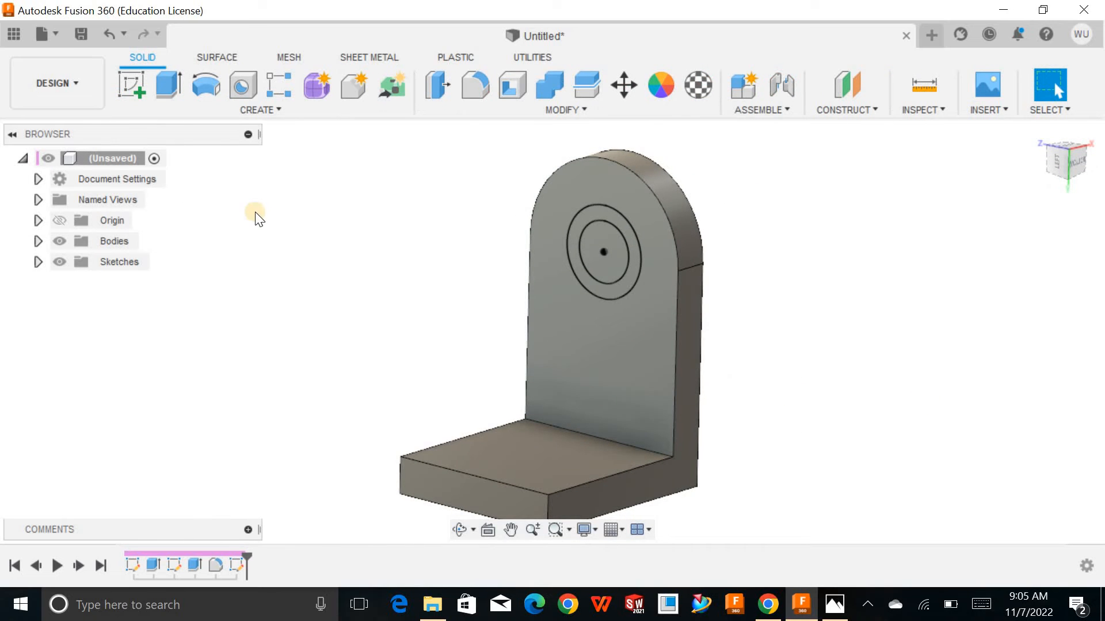
Extrude the ring profile between the two circles 25 mm outward from the wall to form the hollow boss.
left_click(170, 86)
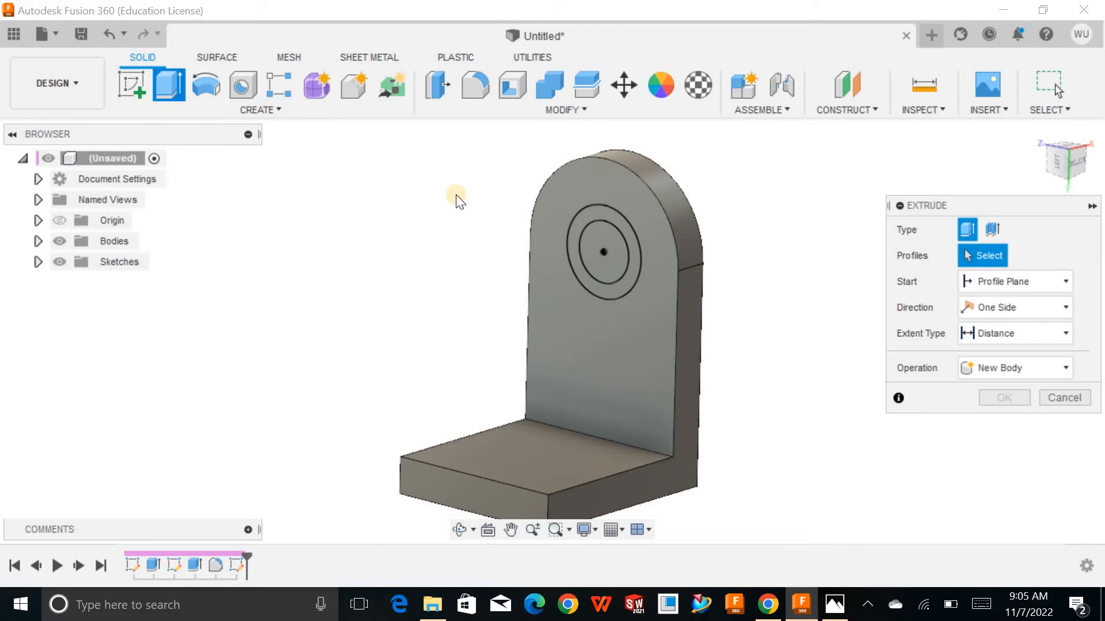
left_click(620, 289)
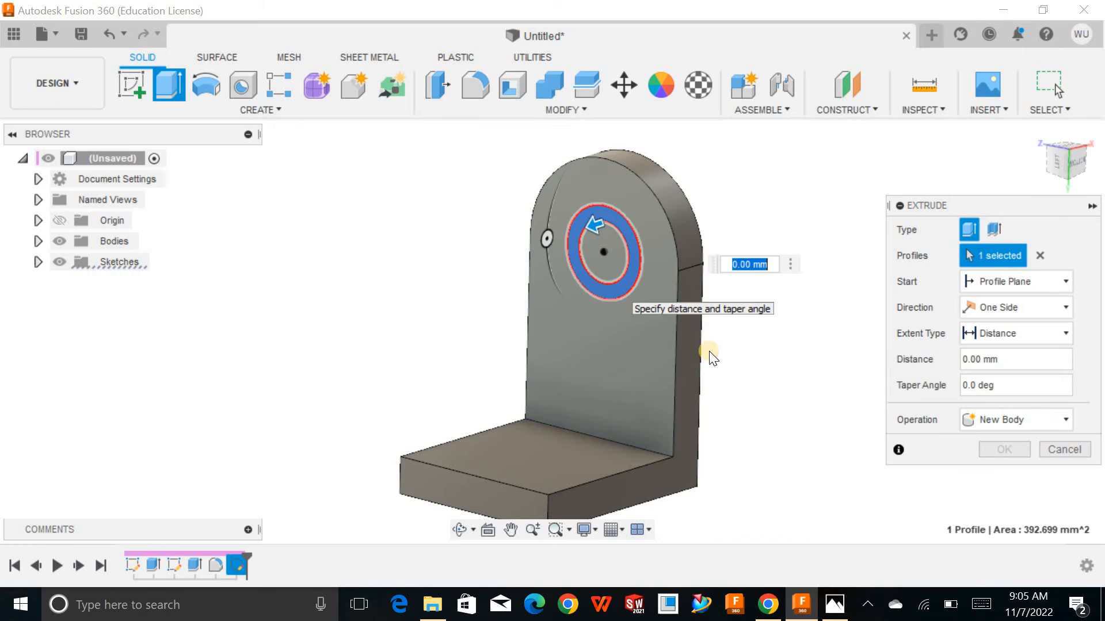
left_click(836, 604)
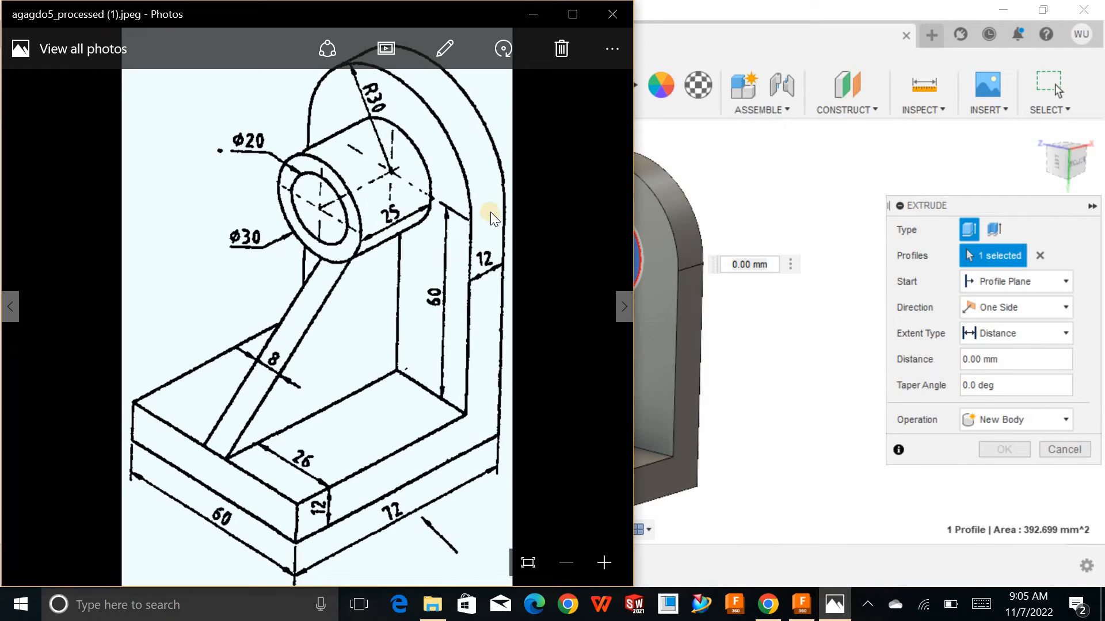
left_click(801, 604)
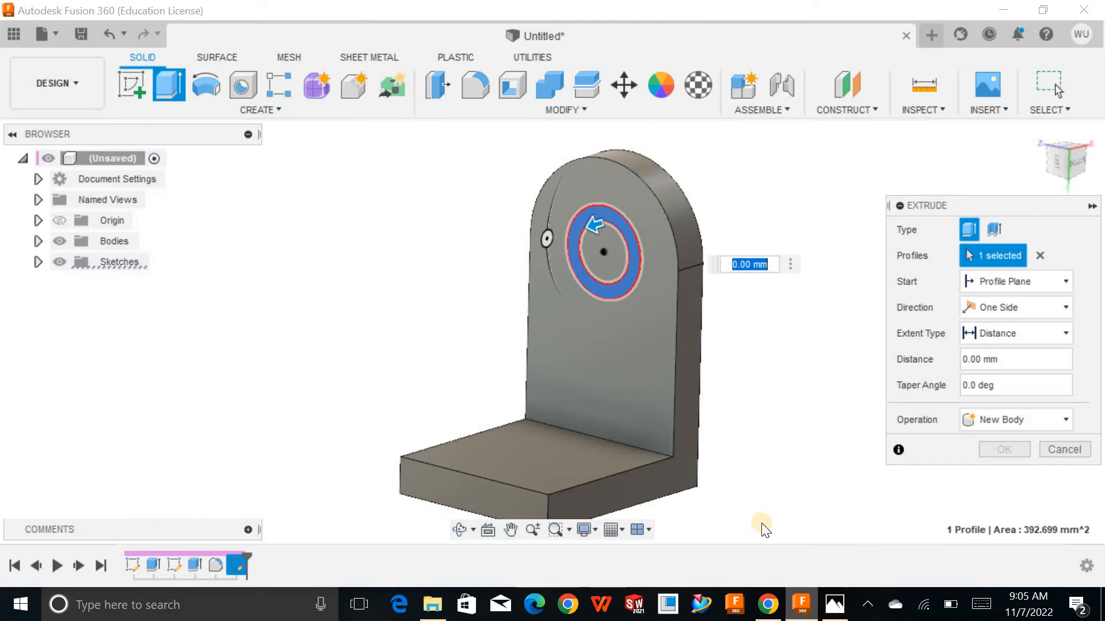
type("25")
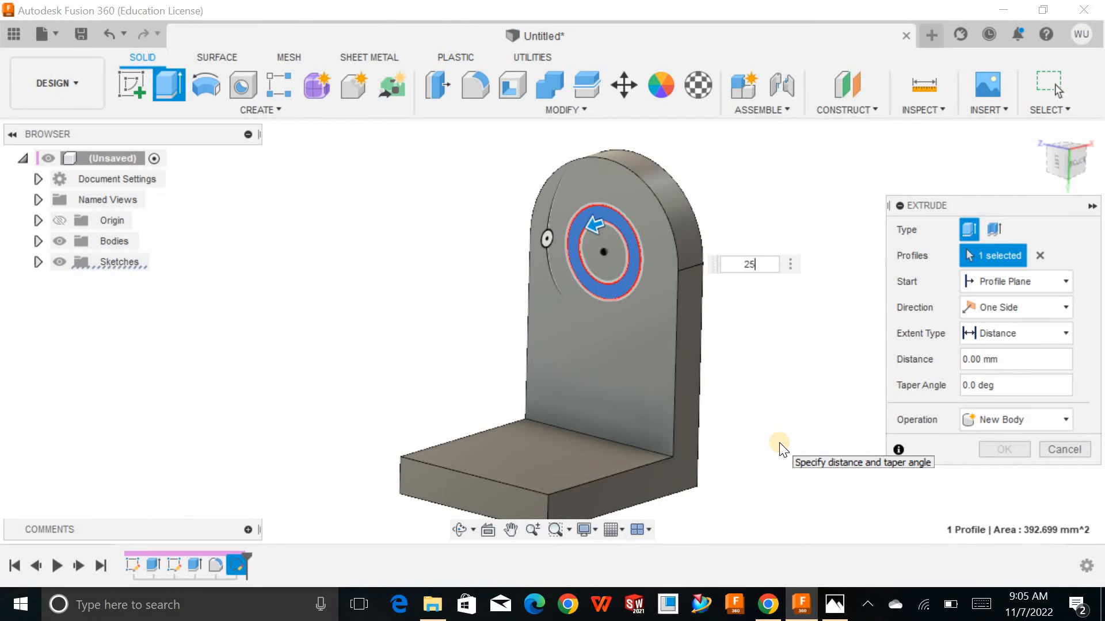
left_click(1002, 449)
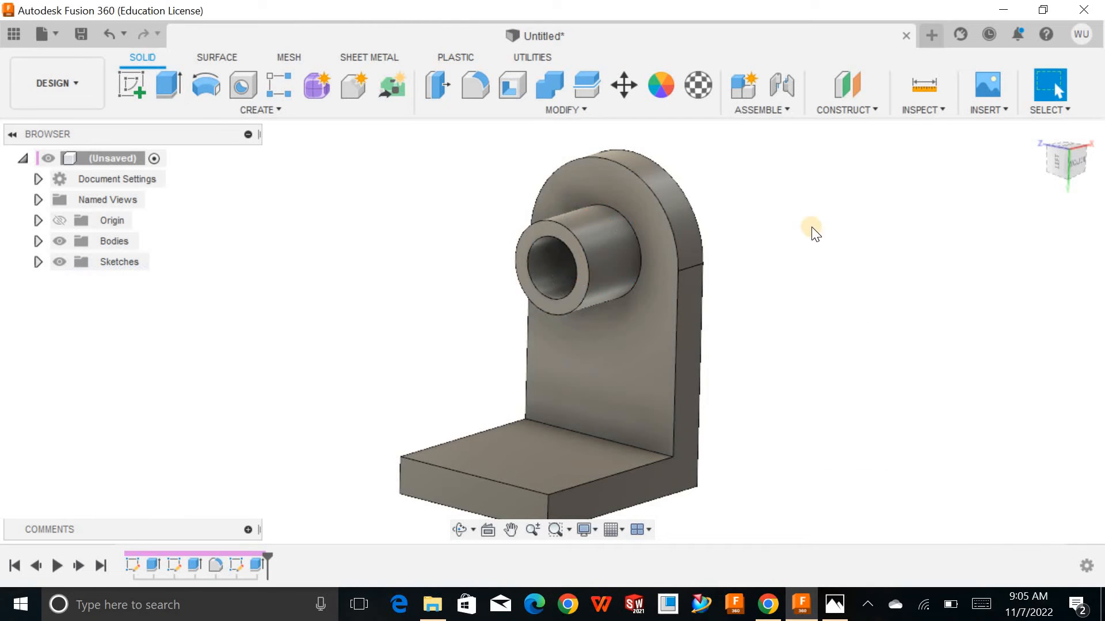
Check the rib in the reference drawing and create a midplane between the bracket's two opposite L-shaped side faces.
middle_click_drag(816, 233, 871, 475, "shift")
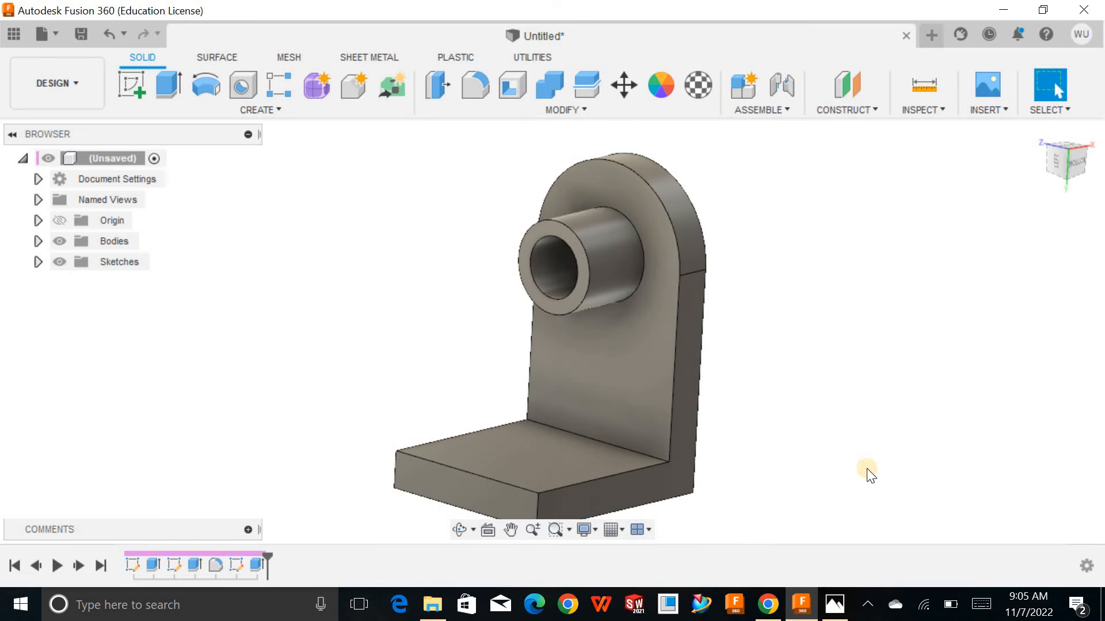
left_click(835, 605)
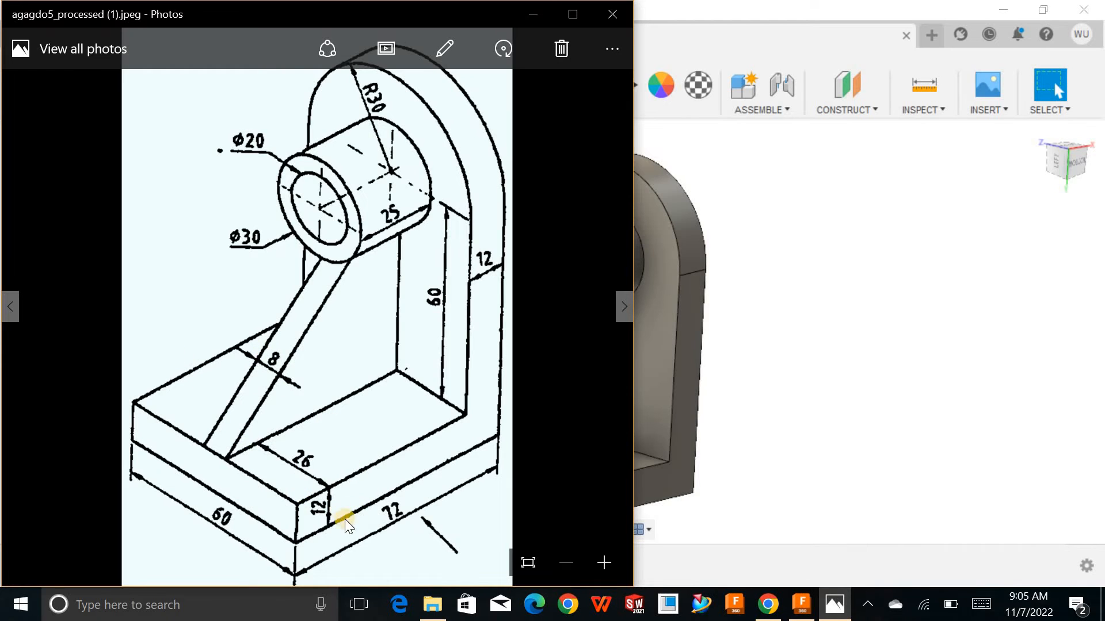
left_click(802, 605)
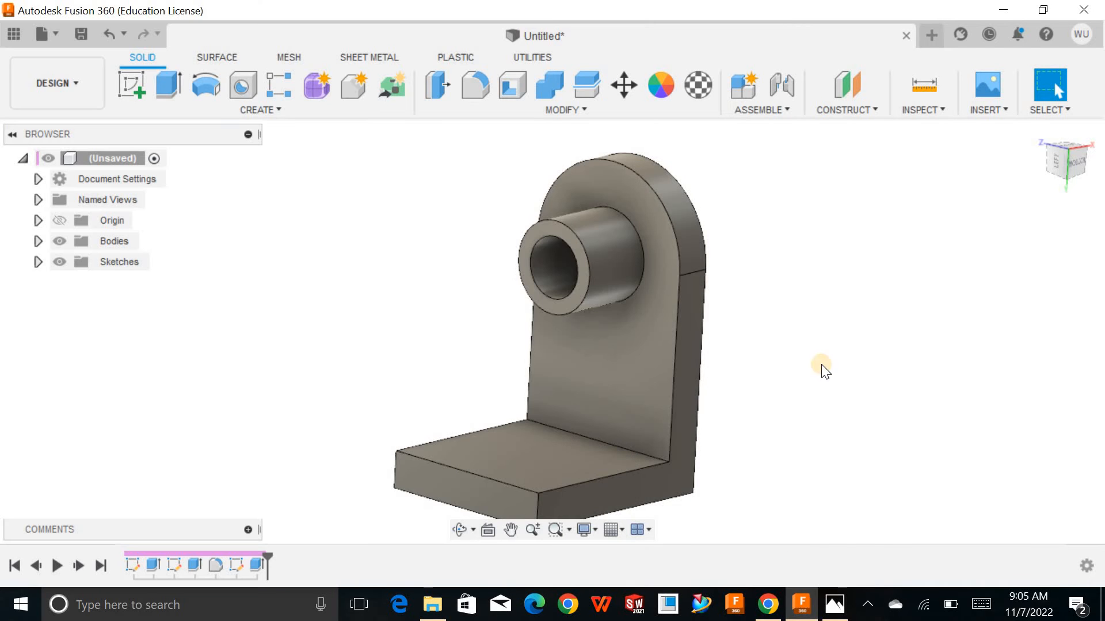
left_click(849, 112)
left_click(860, 185)
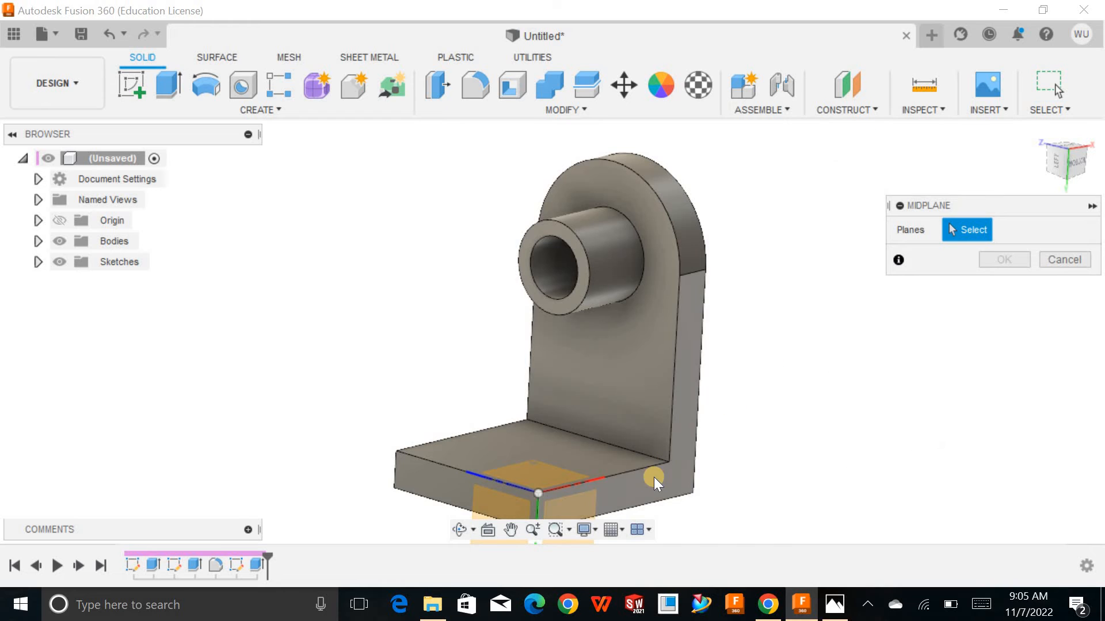
left_click(573, 421)
middle_click_drag(407, 305, 523, 351, "shift")
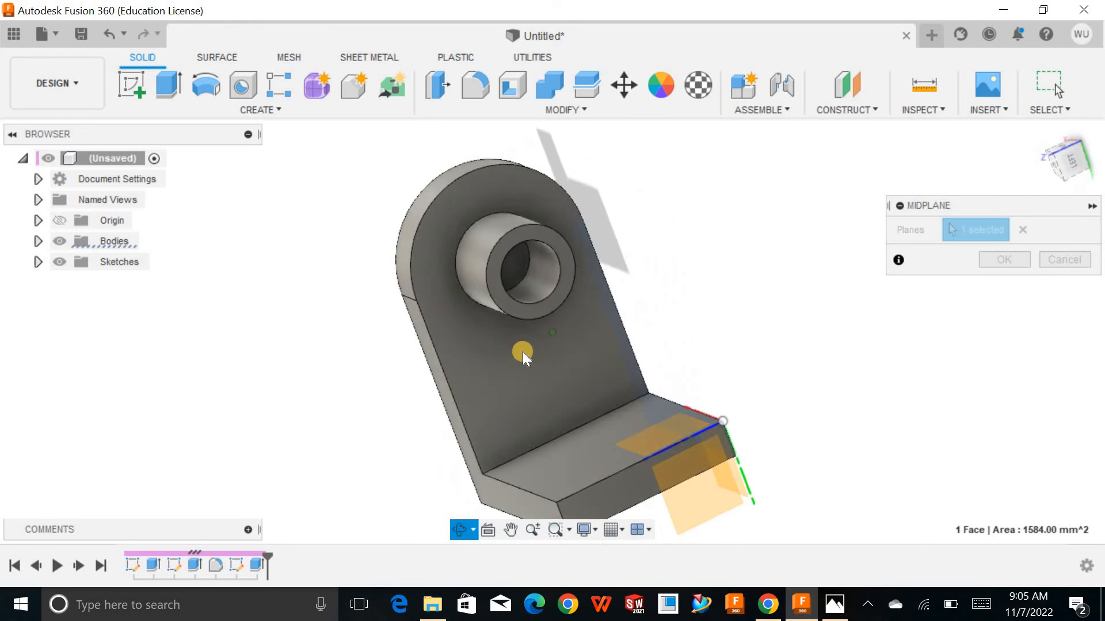
left_click(517, 500)
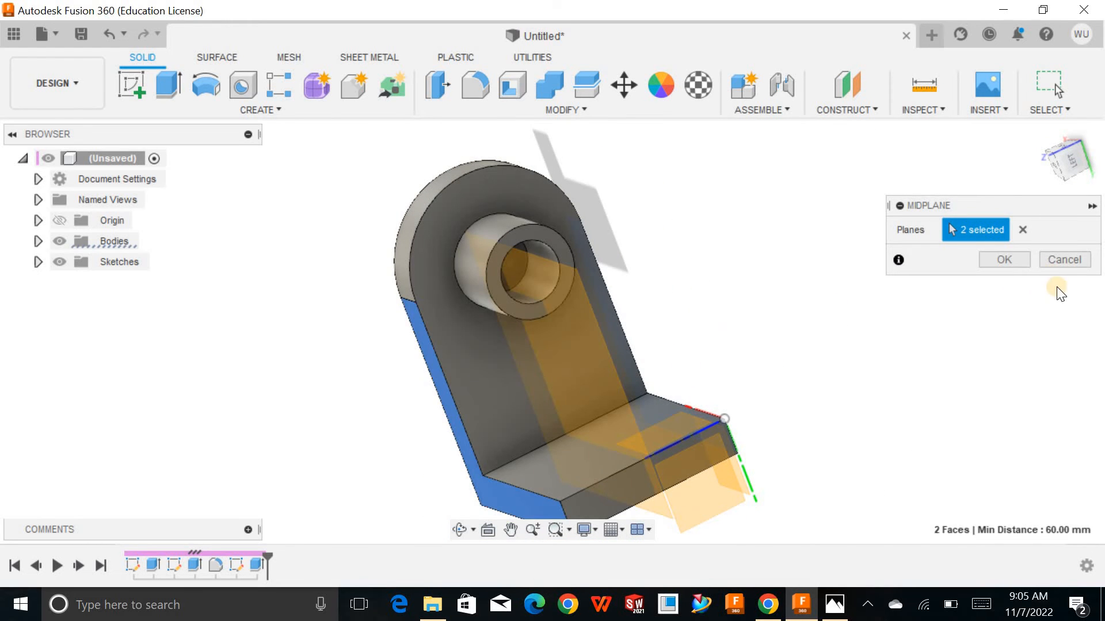
left_click(1010, 260)
Start a sketch on the bracket's midplane and check the rib's layout in the reference drawing.
middle_click_drag(892, 281, 756, 357, "shift")
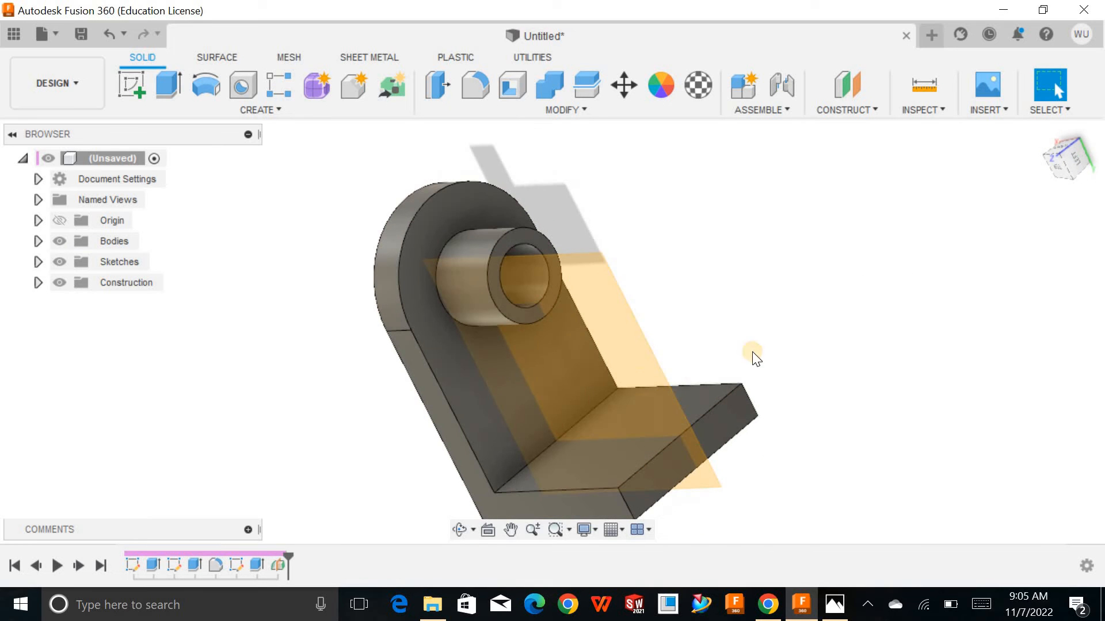
left_click(614, 331)
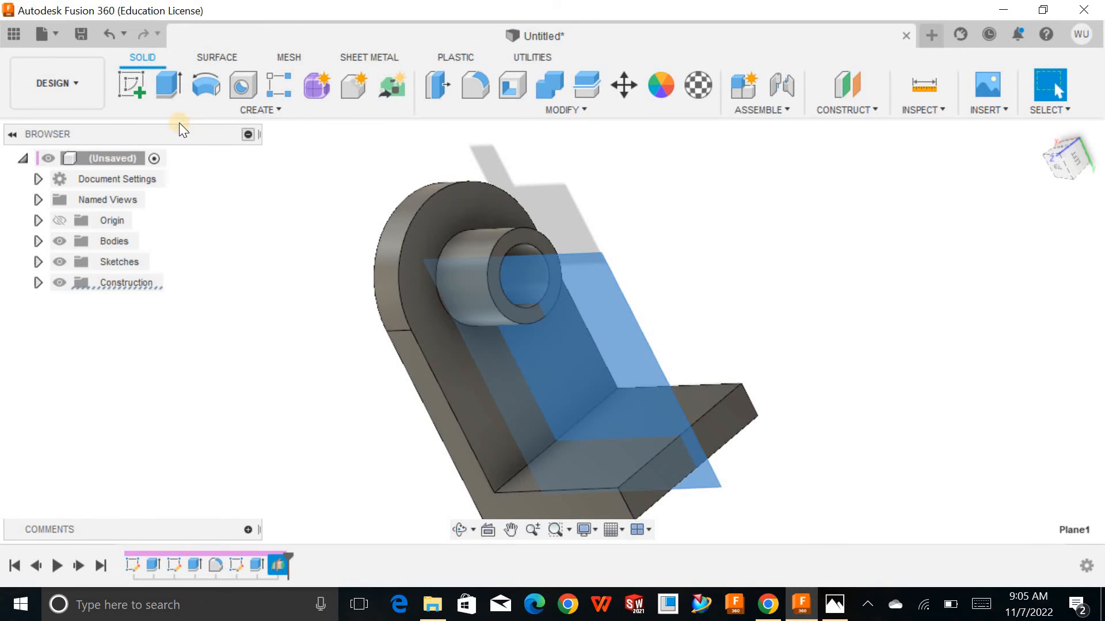
left_click(132, 93)
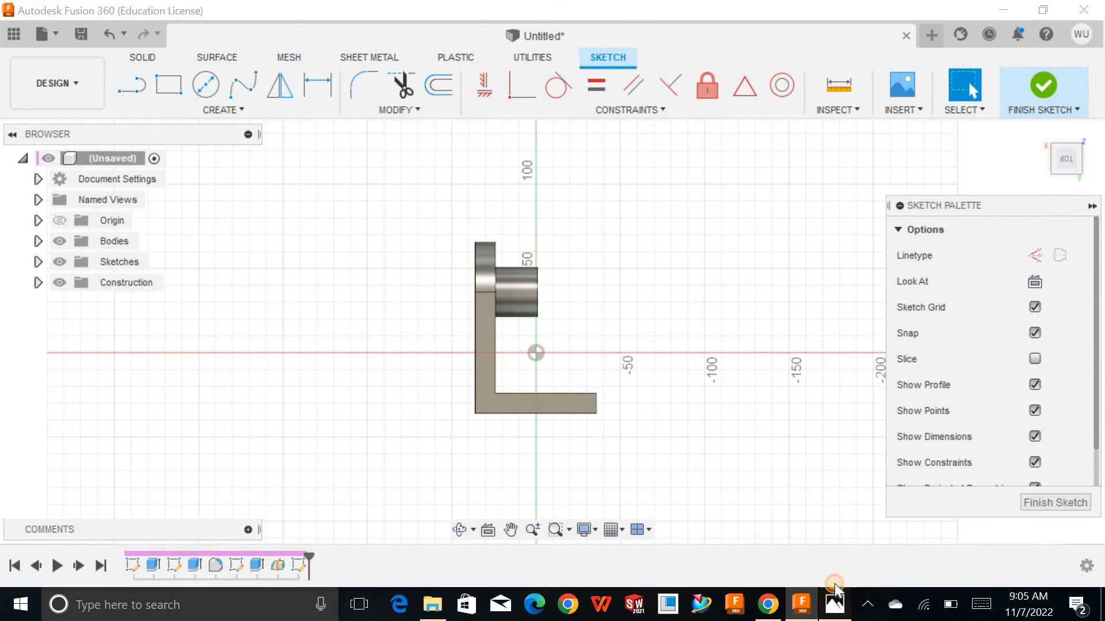
left_click(834, 598)
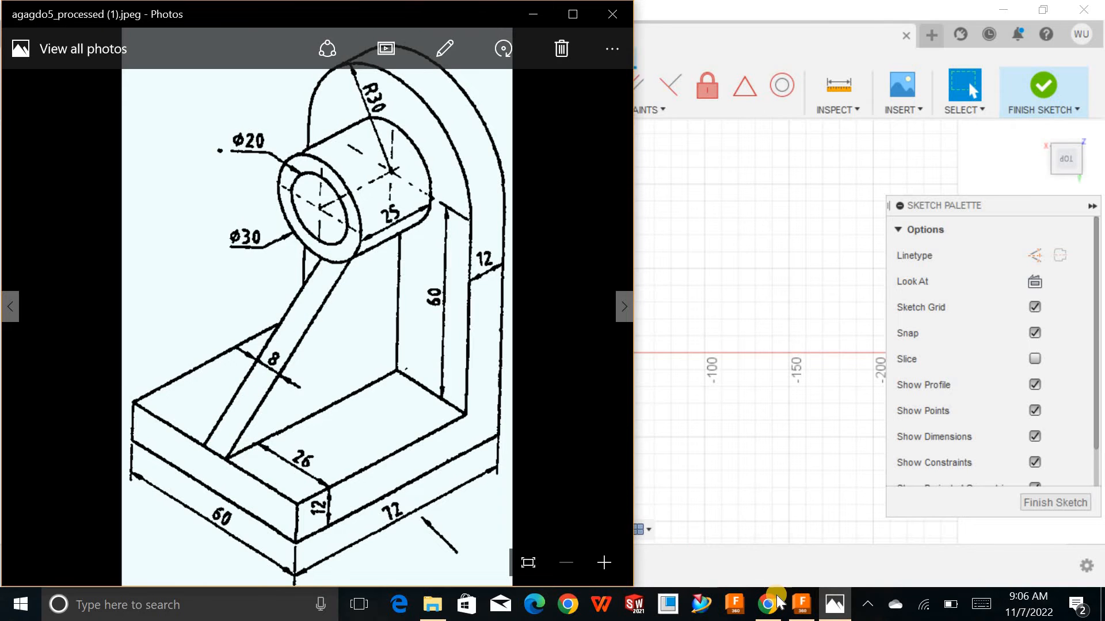
left_click(801, 605)
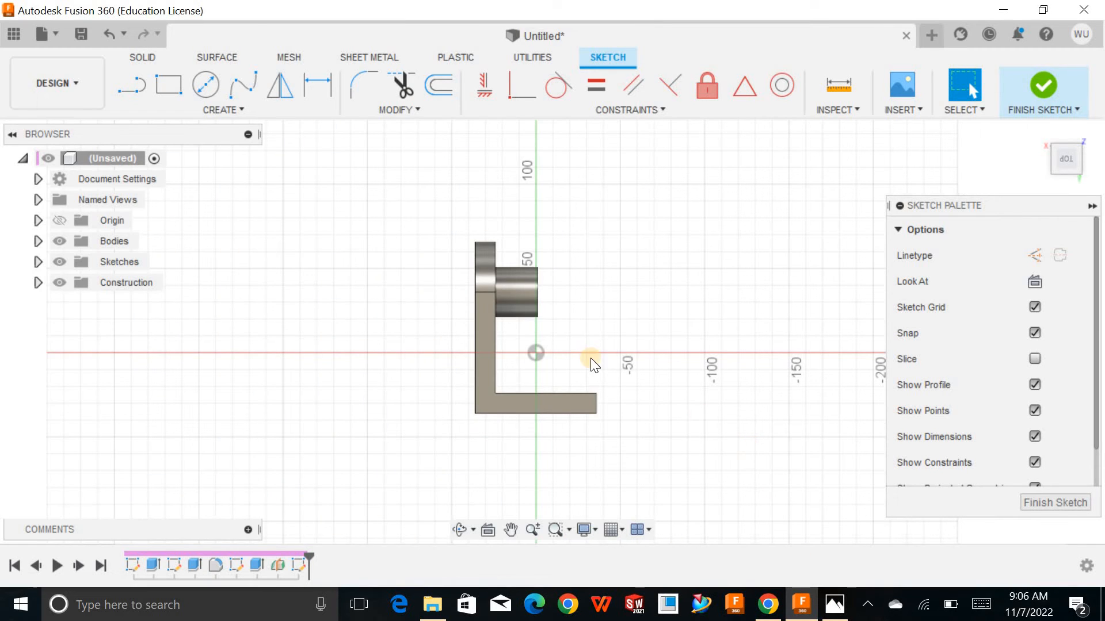
Sketch a sloped line from the boss's lower outer corner to the base plate's upper outer corner and finish the sketch.
scroll(537, 358, "up", 3)
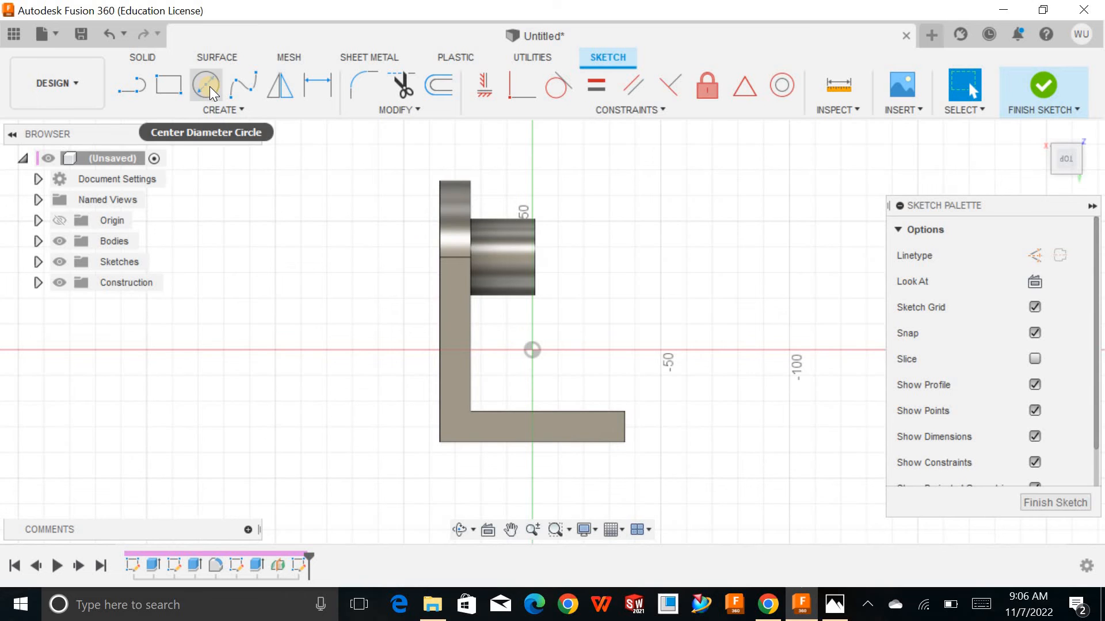
left_click(137, 88)
scroll(532, 326, "up", 2)
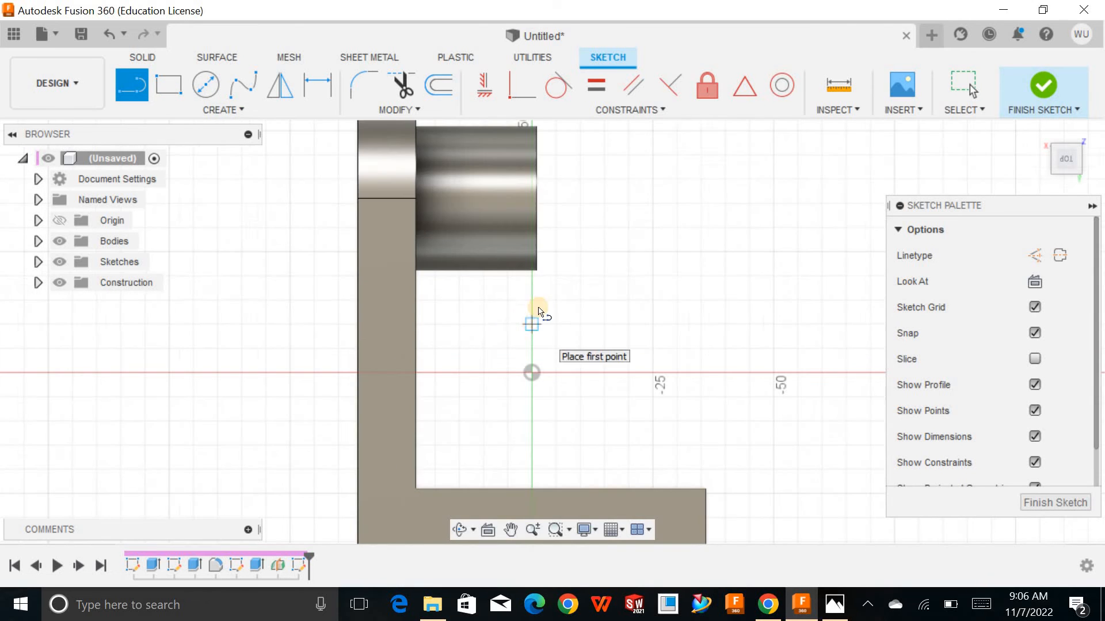
scroll(536, 272, "up", 3)
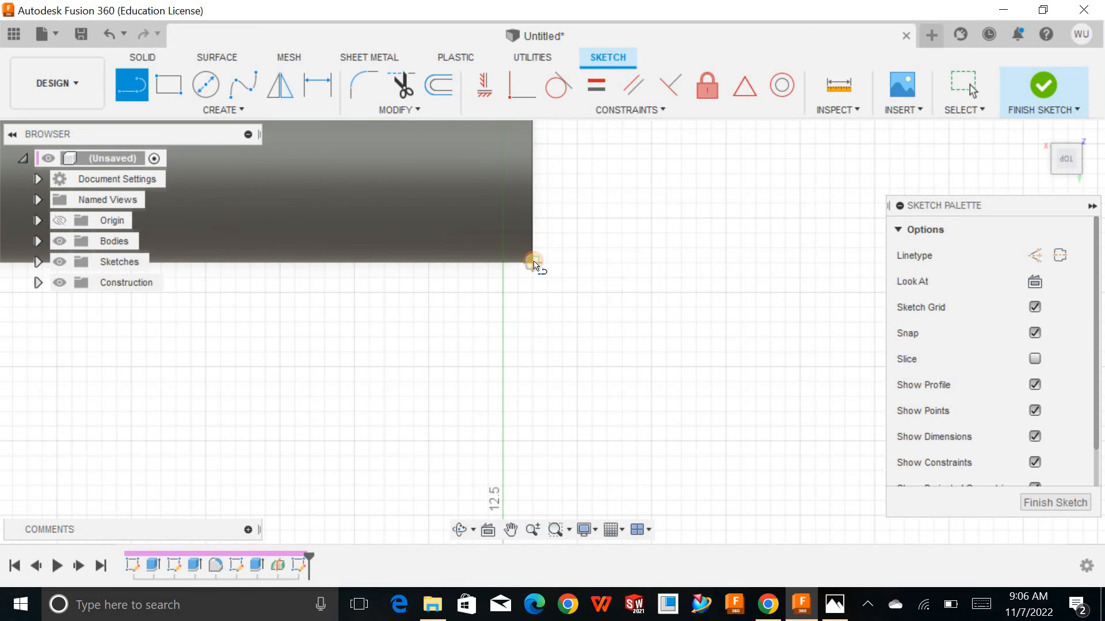
left_click(535, 265)
scroll(534, 265, "down", 3)
scroll(604, 331, "down", 2)
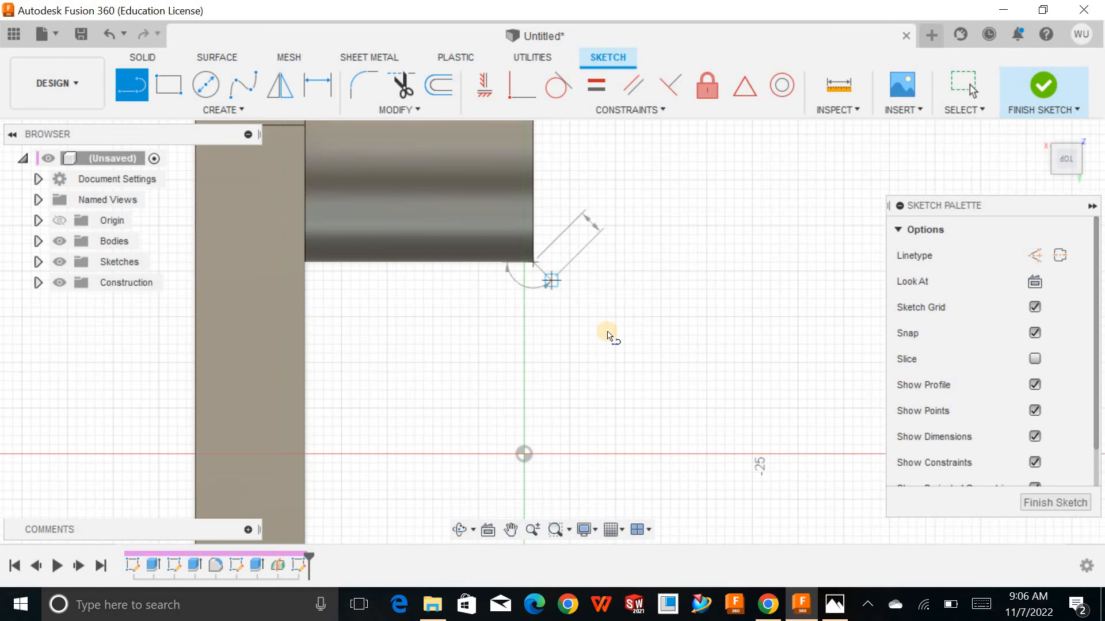
scroll(608, 333, "down", 2)
scroll(711, 459, "up", 8)
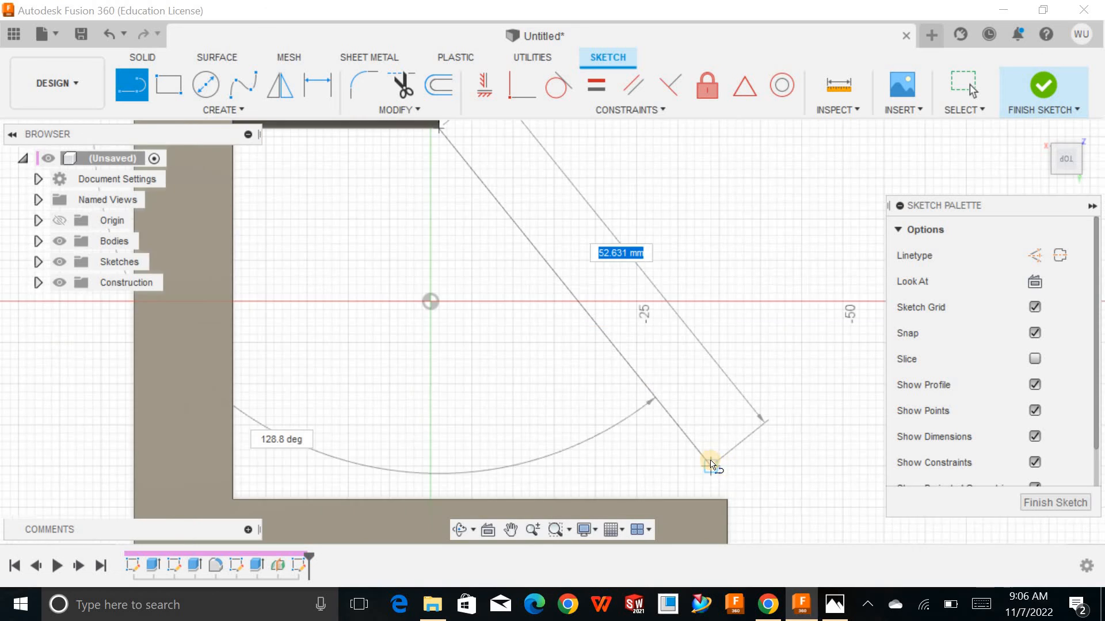
left_click(748, 537)
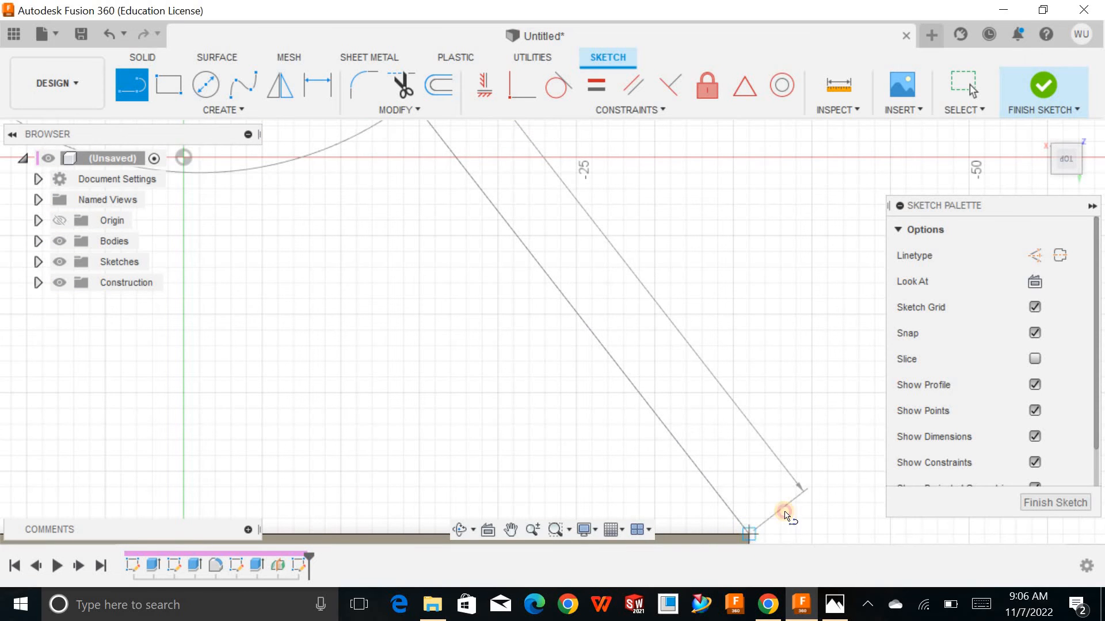
left_click(1061, 503)
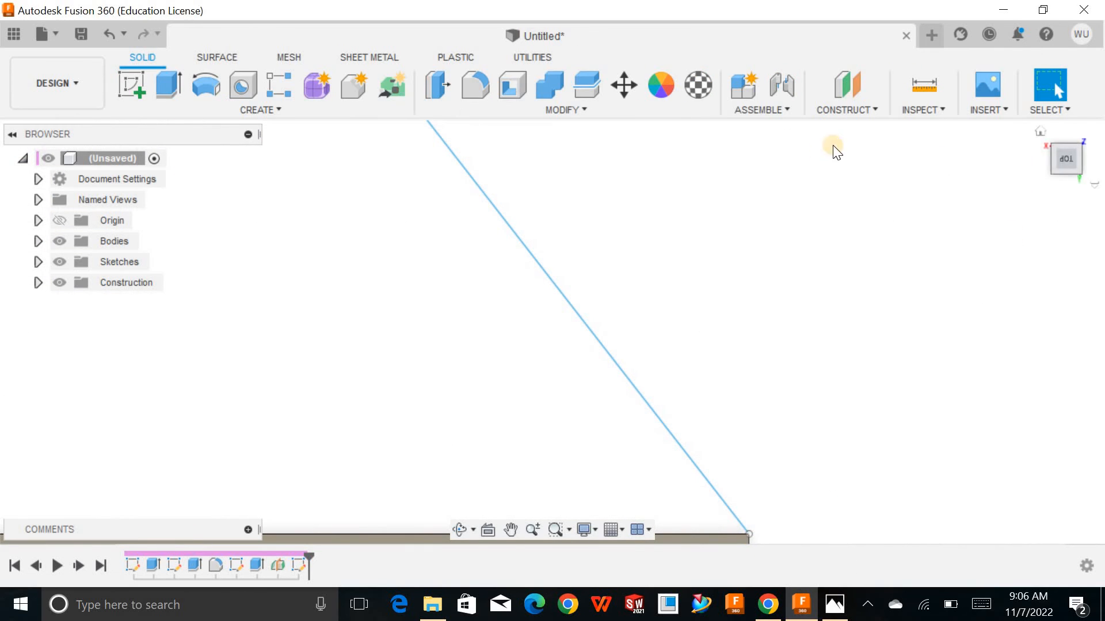
Create a symmetric 8 mm thick rib from the sloped sketch line with the To Next extent, checking the thickness in the reference drawing.
left_click(1040, 130)
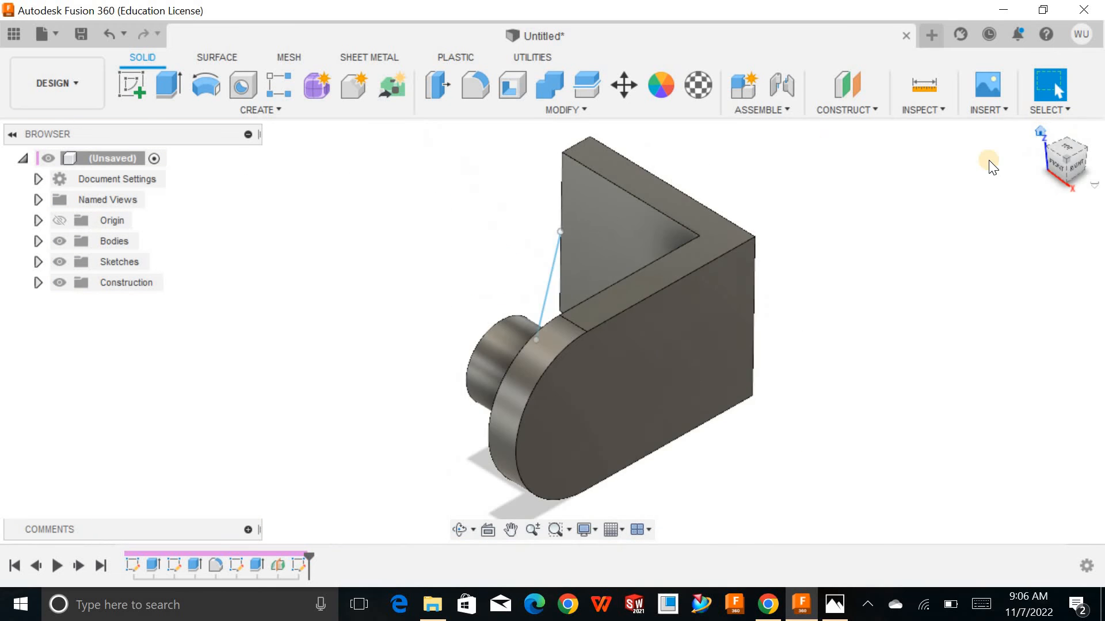
middle_click_drag(855, 368, 665, 274, "shift")
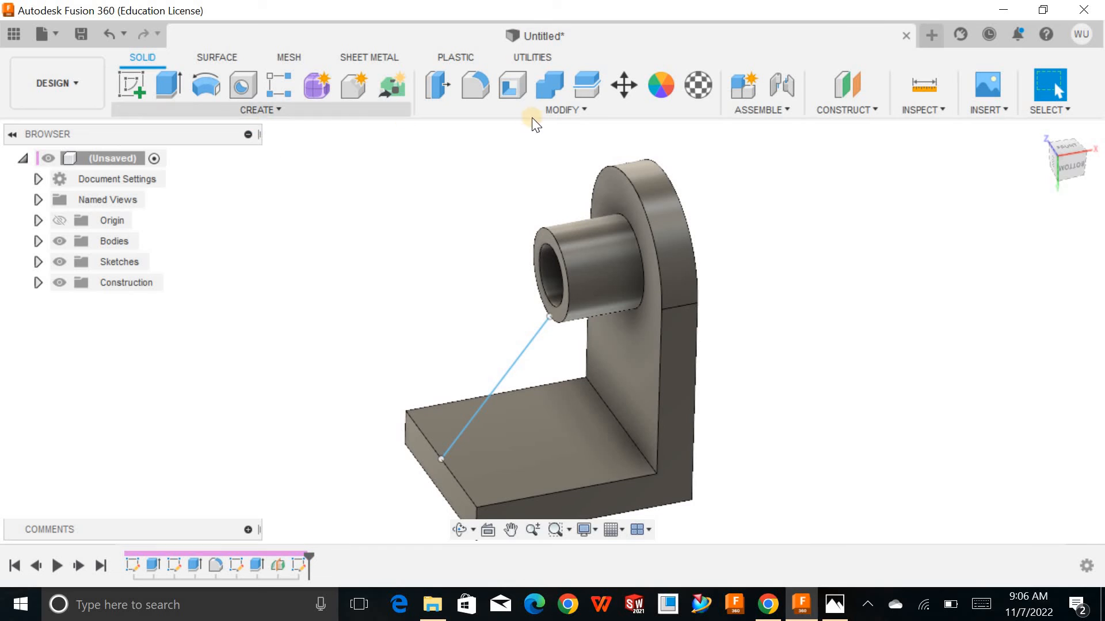
left_click(271, 113)
left_click(185, 166)
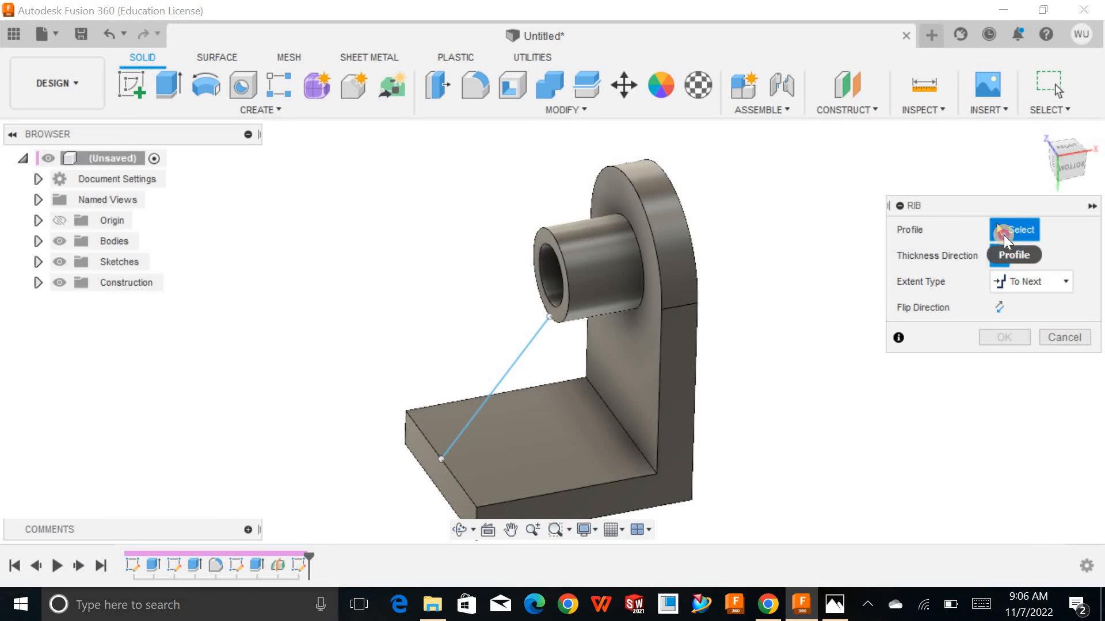
left_click(510, 363)
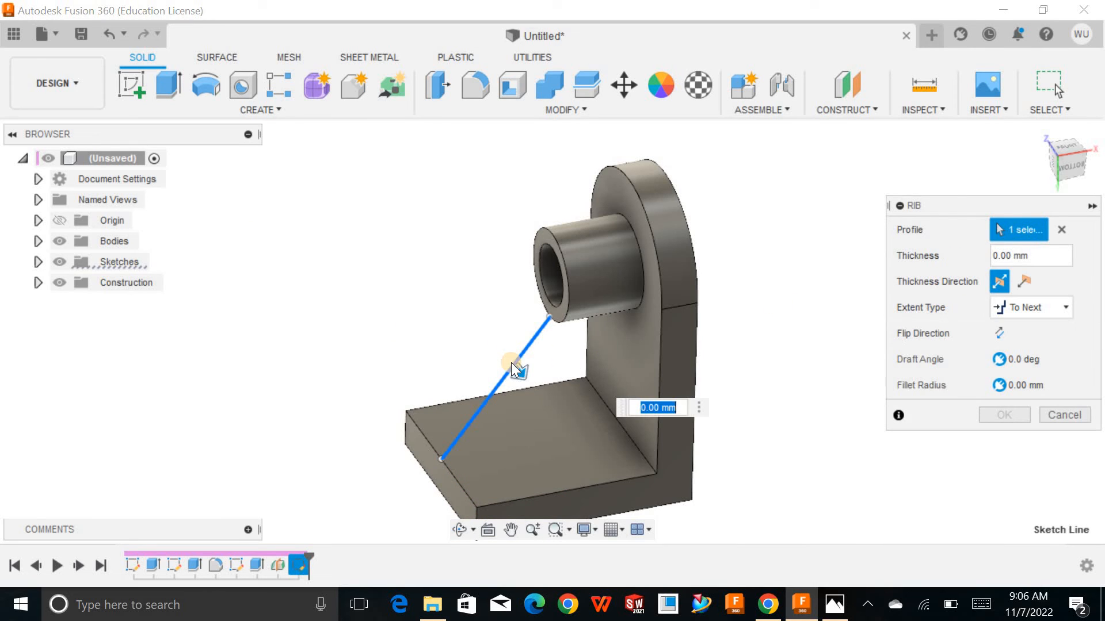
left_click(834, 617)
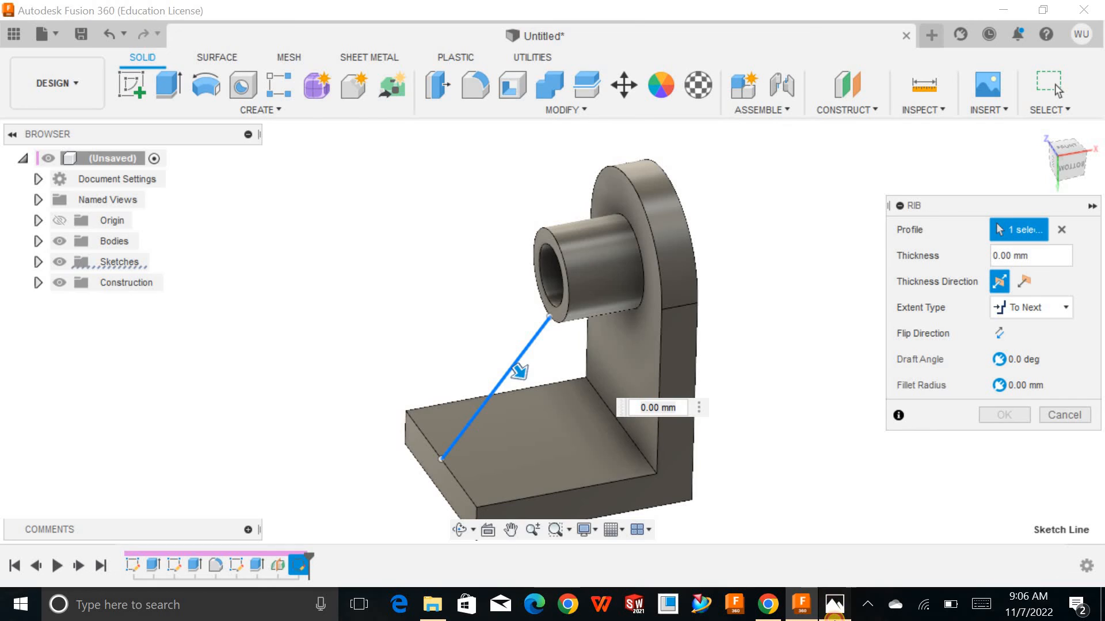
left_click(816, 530)
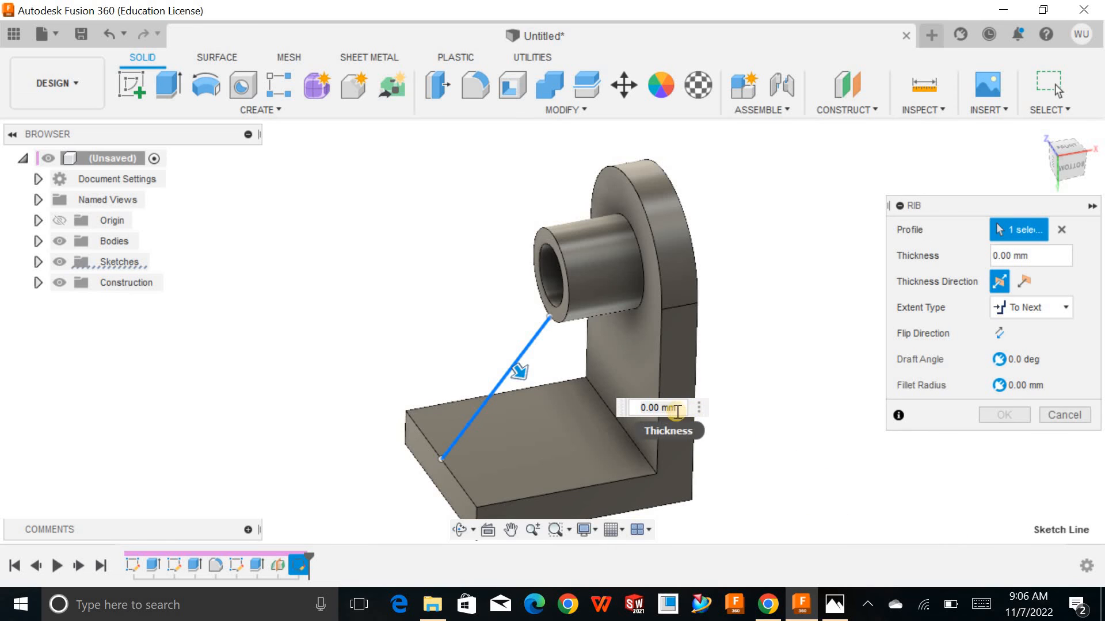
left_click_drag(678, 411, 618, 415)
type("8")
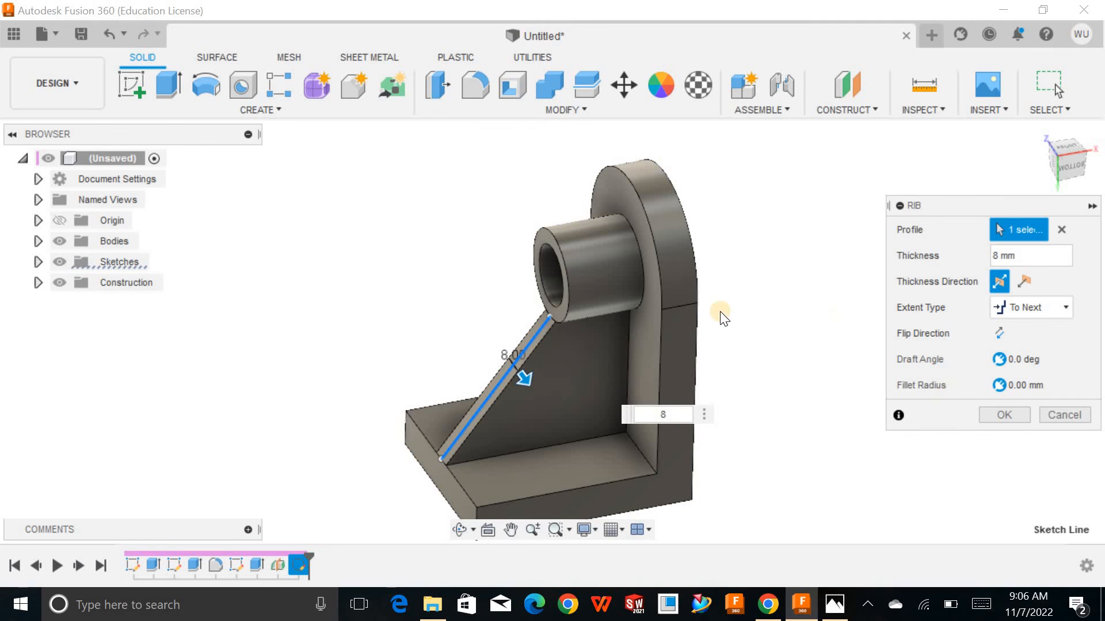
left_click(986, 416)
Apply the Aluminum - Anodized Rough (Red) appearance from the metal library to the bracket body and inspect the finished model.
middle_click_drag(866, 311, 907, 278, "shift")
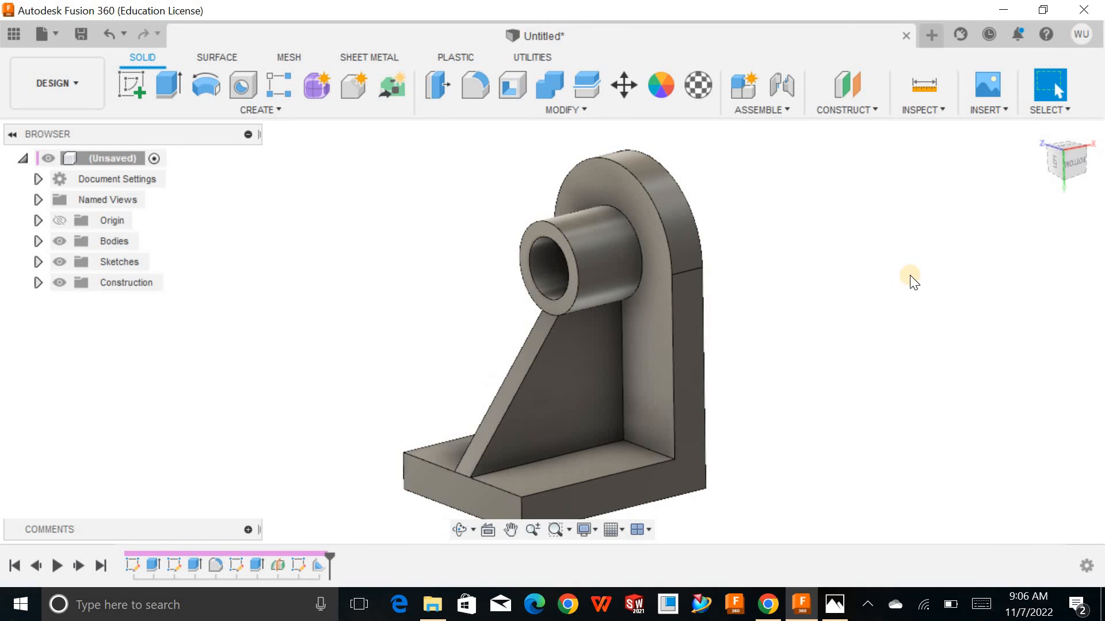
left_click(1038, 132)
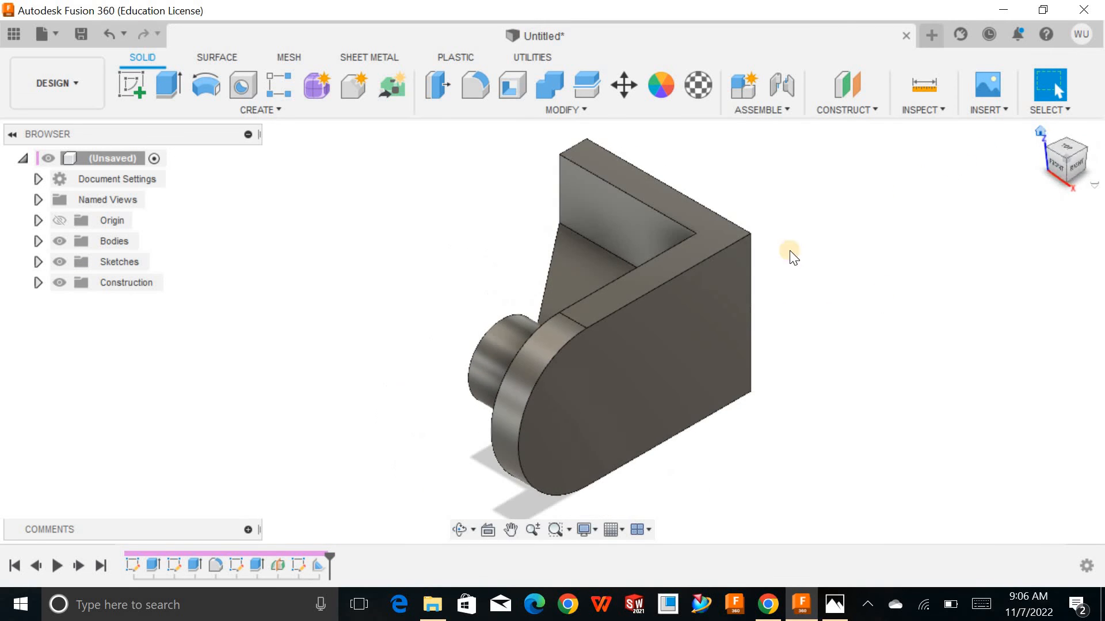
middle_click_drag(766, 434, 857, 276, "shift")
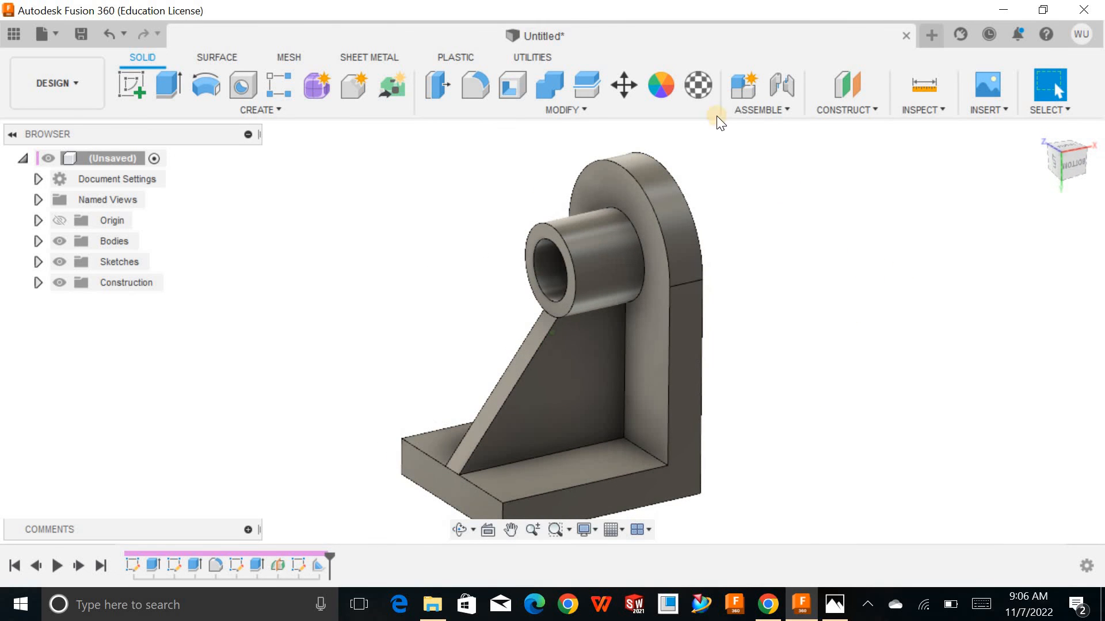
left_click(664, 96)
scroll(851, 323, "down", 4)
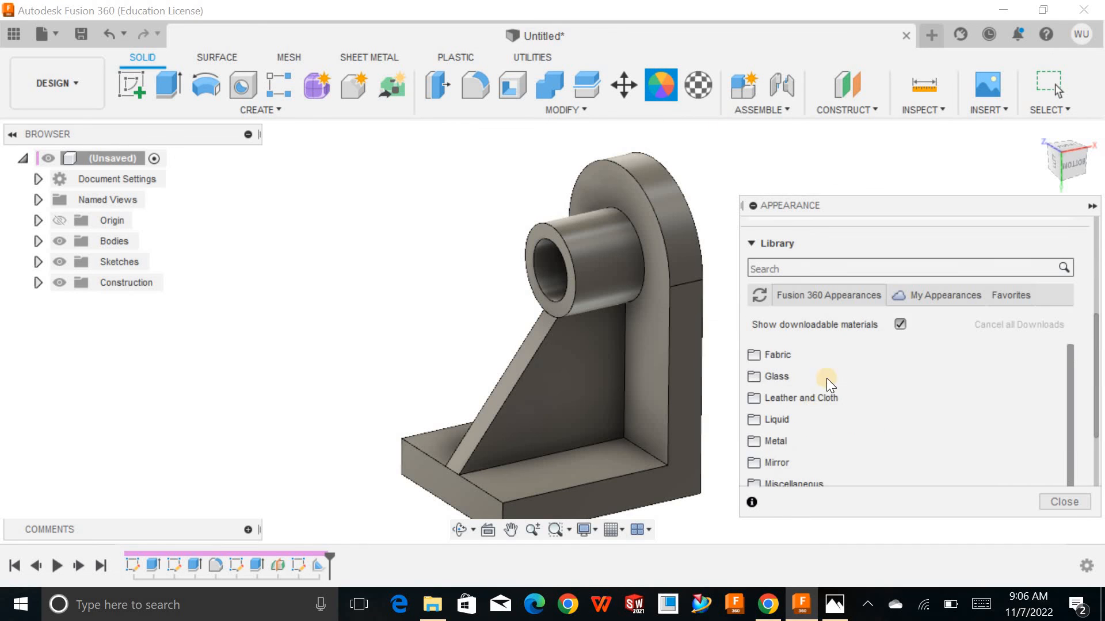
left_click(789, 437)
scroll(832, 407, "up", 4)
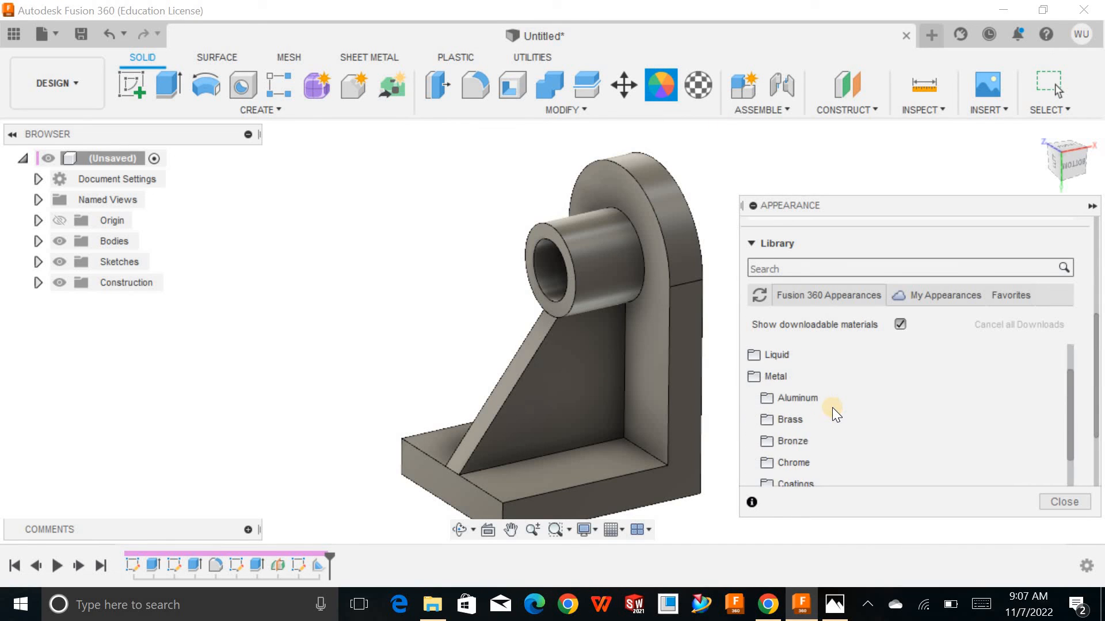
left_click(817, 403)
scroll(817, 403, "down", 10)
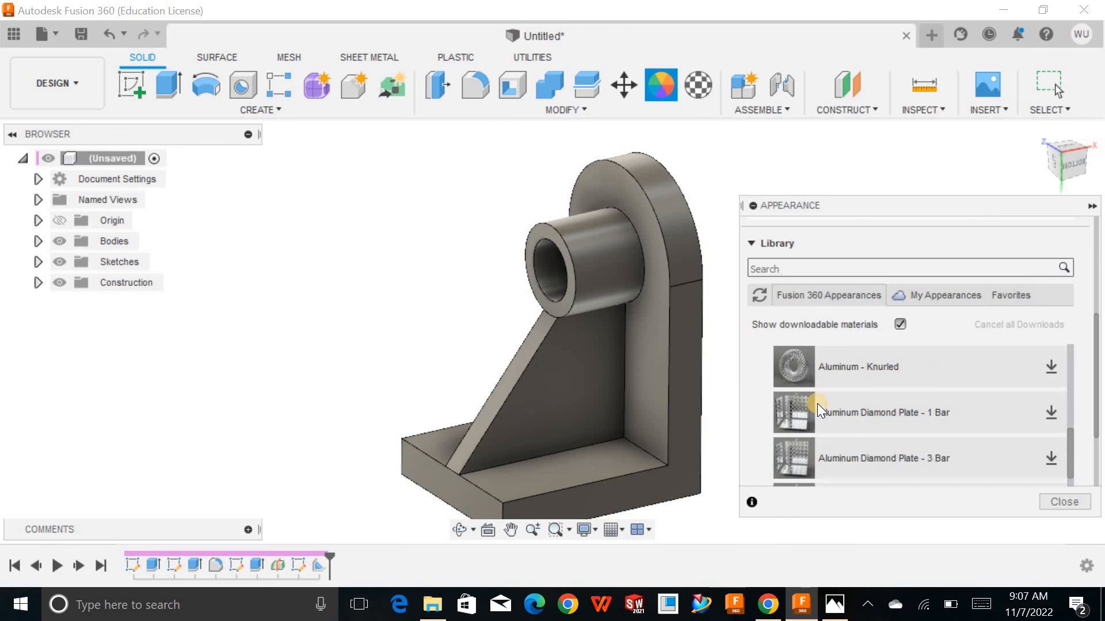
scroll(817, 403, "up", 10)
scroll(817, 402, "down", 3)
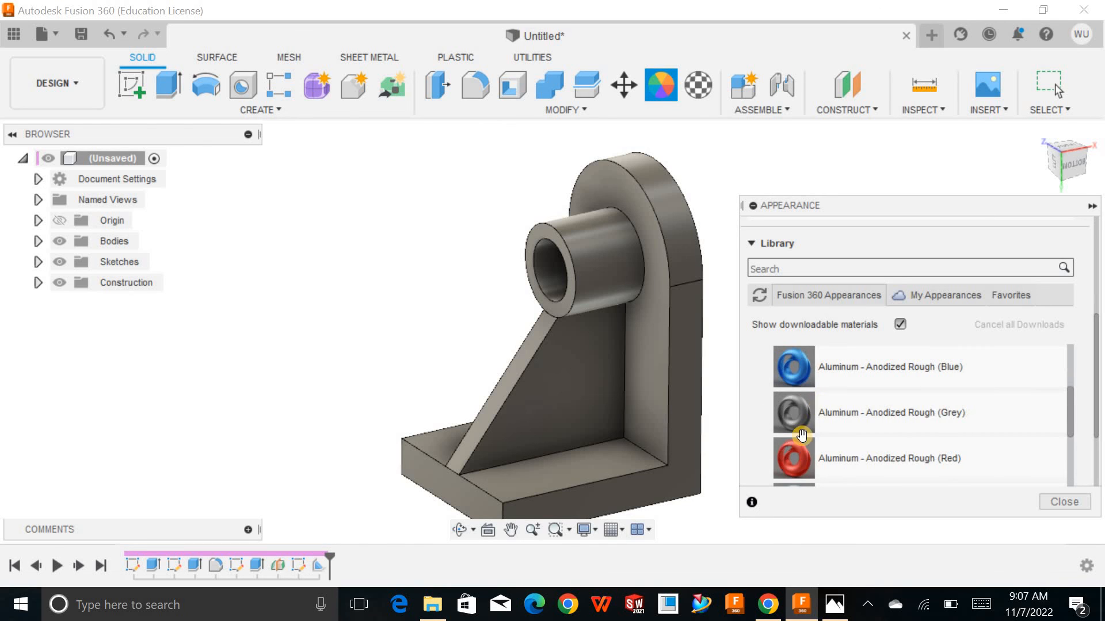
left_click_drag(794, 458, 658, 348)
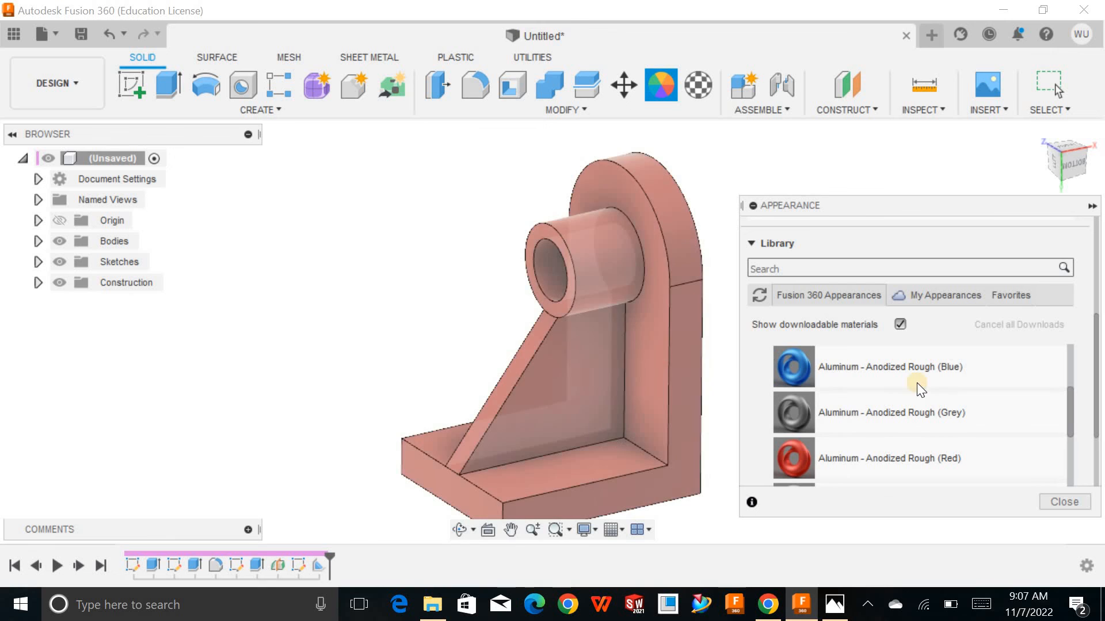
left_click(1076, 497)
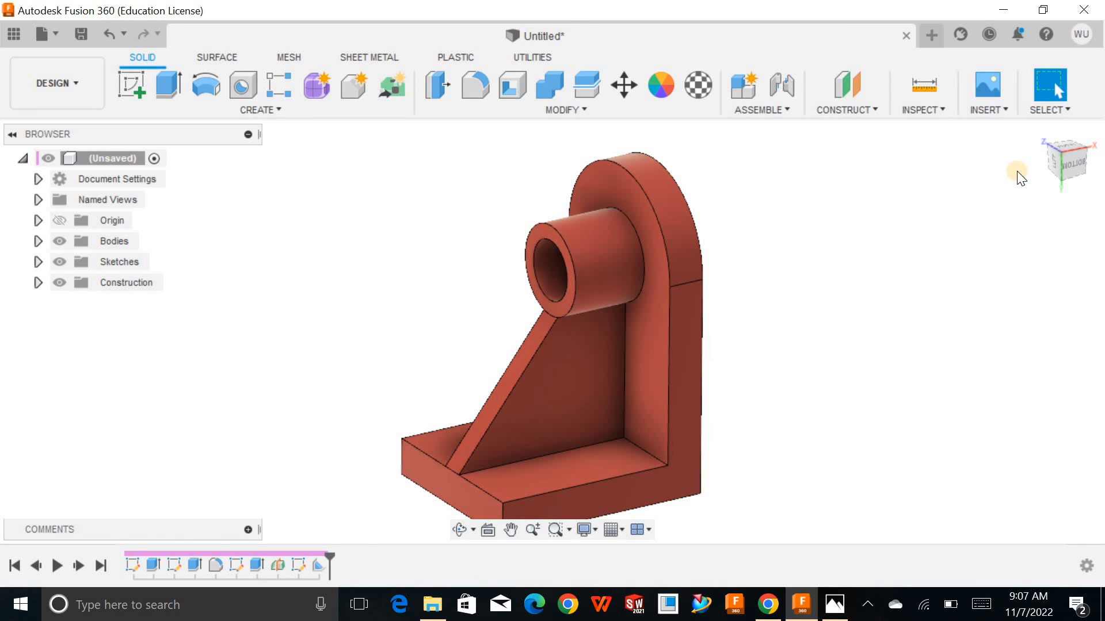
middle_click_drag(768, 289, 572, 375, "shift")
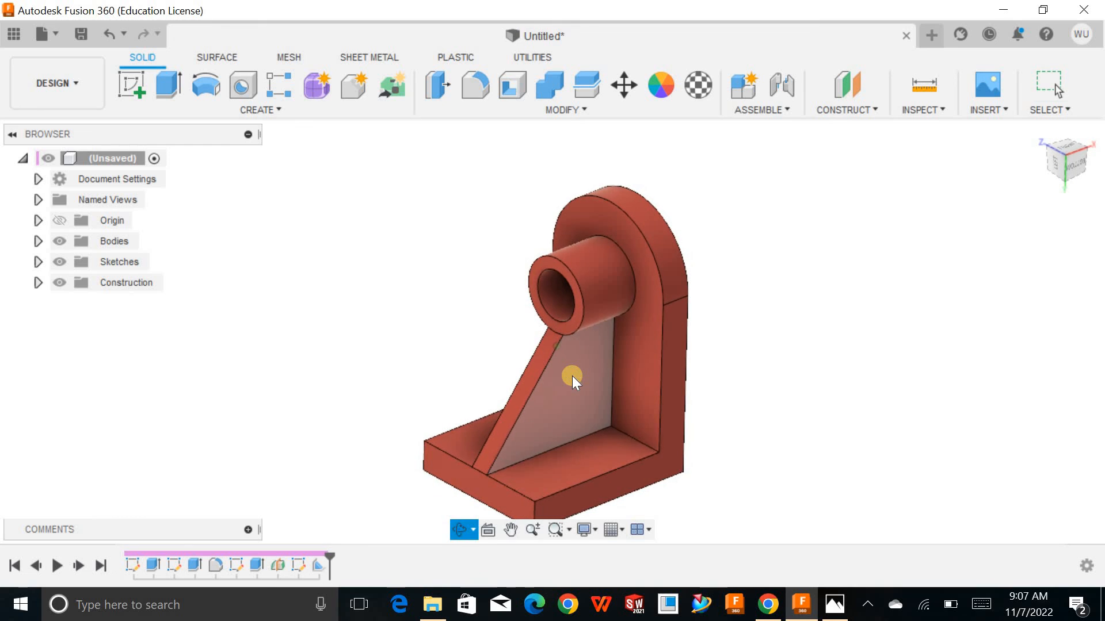